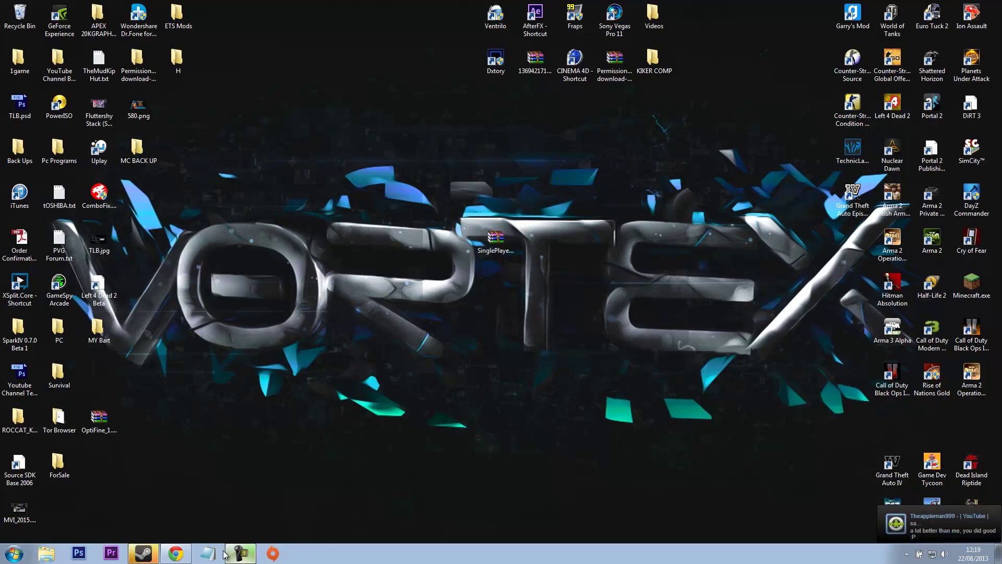
Step: Download SinglePlayerCommands-MC1.6.2_V4.9.zip from the SPC forum topic's [Preferred] manual-installation link
click(175, 554)
click(8, 22)
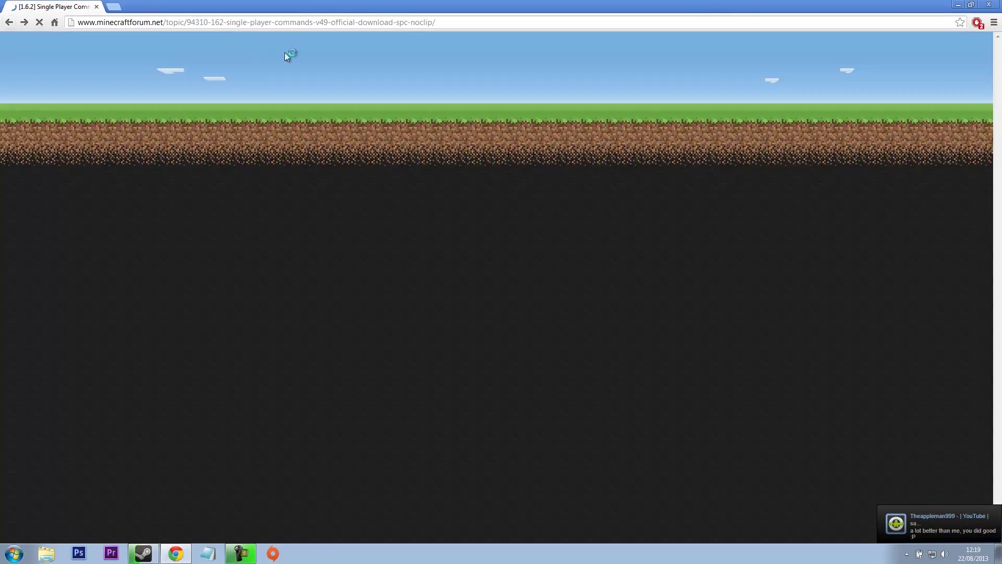
scroll(174, 326, down, 7)
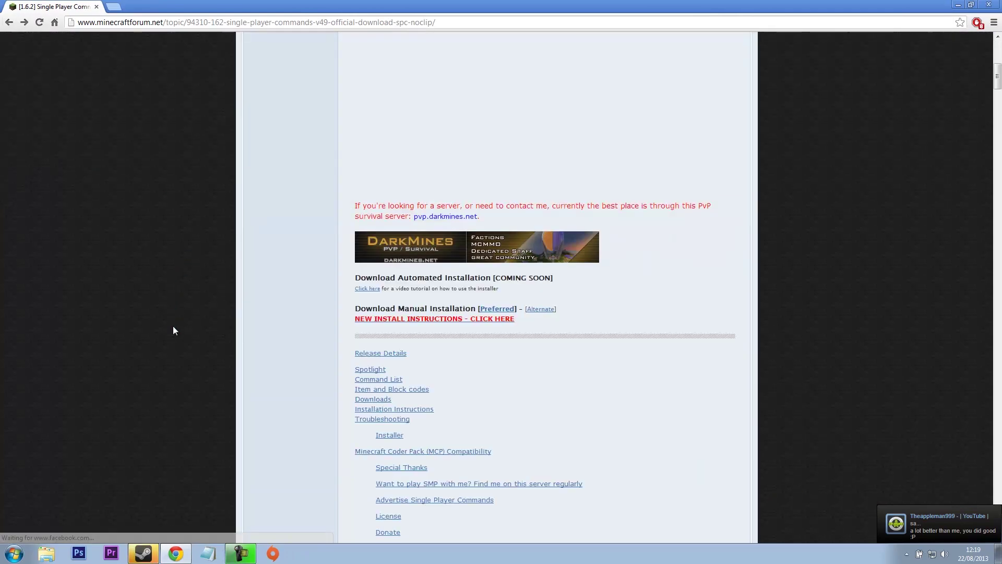
scroll(134, 134, up, 7)
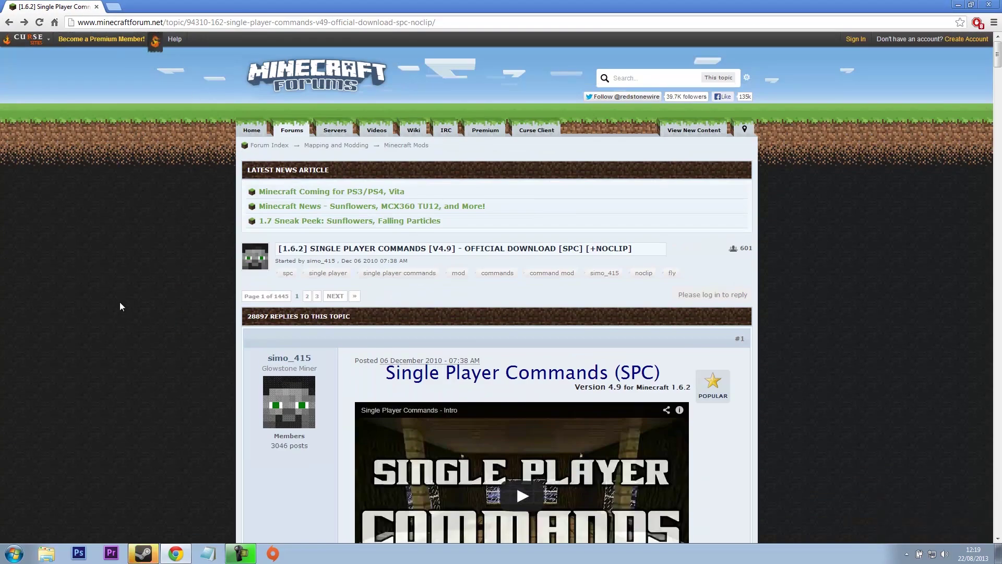
scroll(120, 306, down, 9)
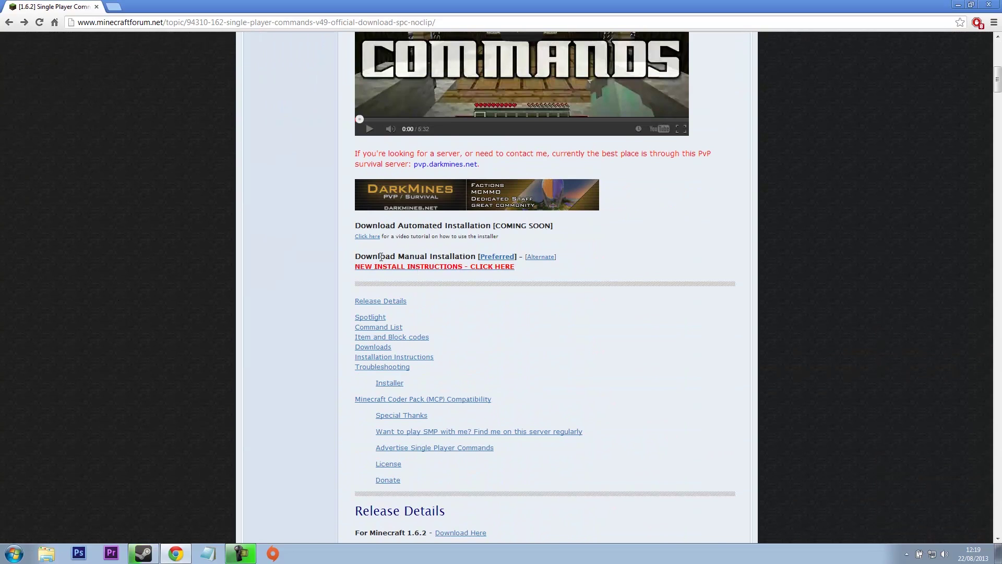
click(495, 257)
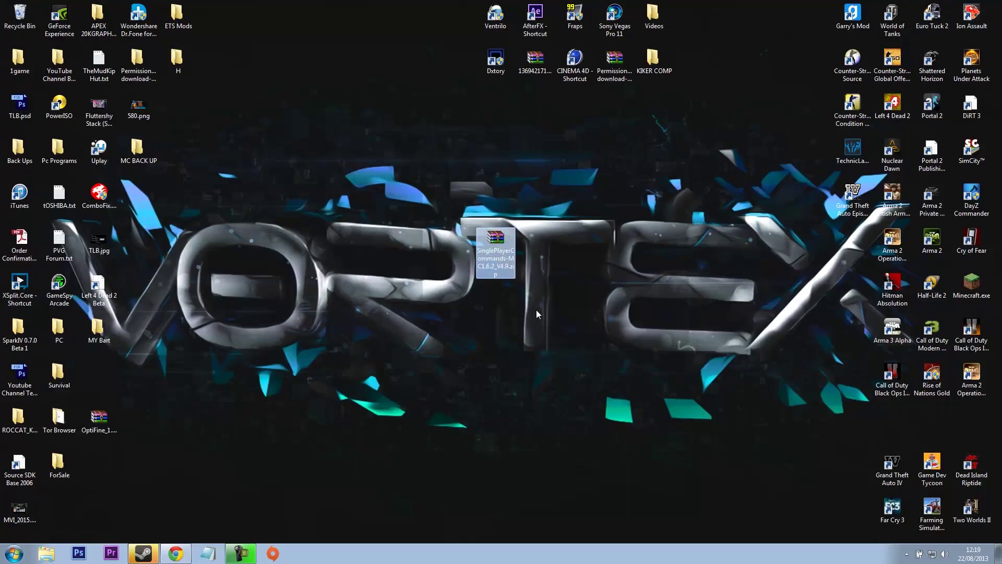
Step: Launch Run from the Start search and replace its Open entry with %appdata%
click(537, 309)
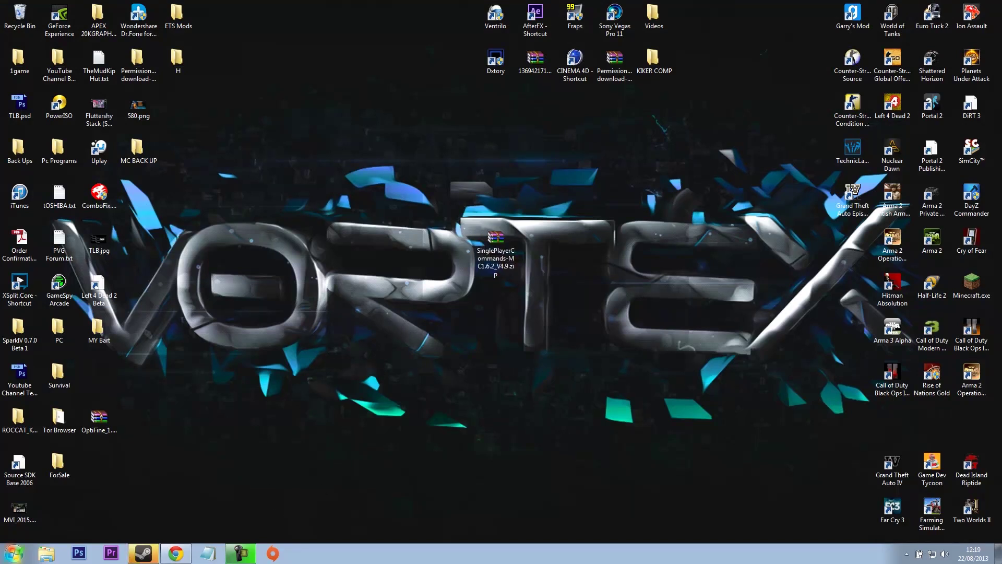
click(14, 553)
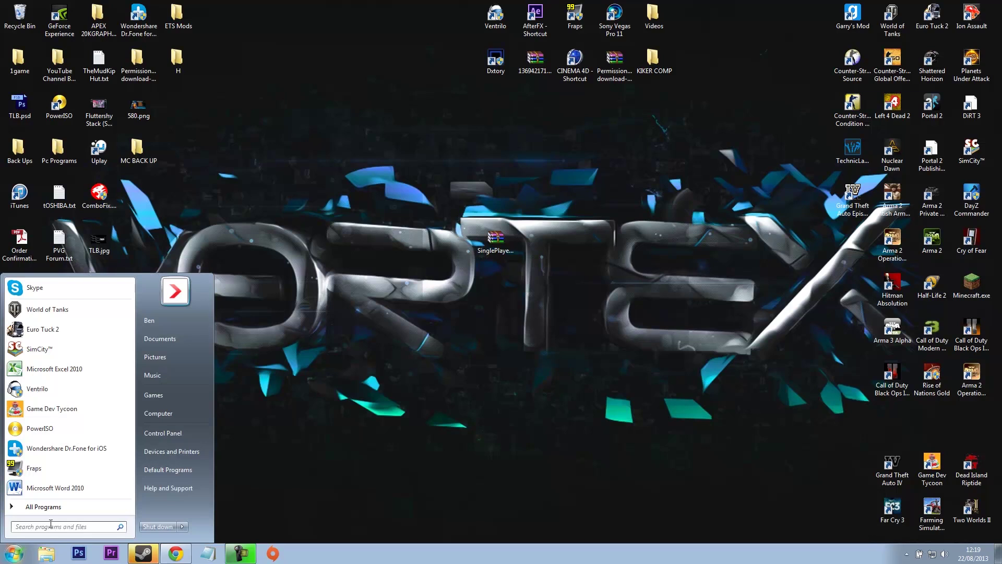
text(run)
key(Return)
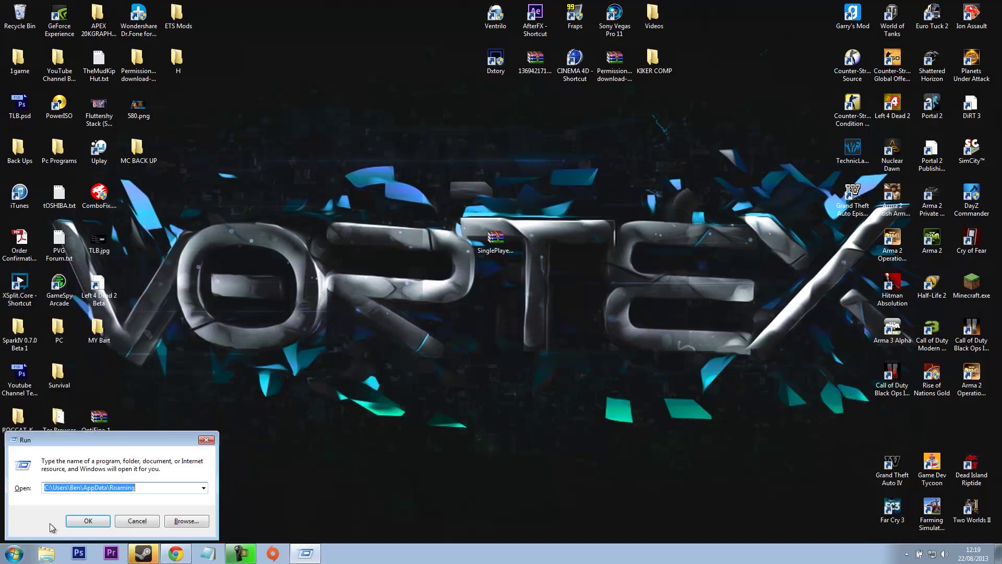
key(BackSpace)
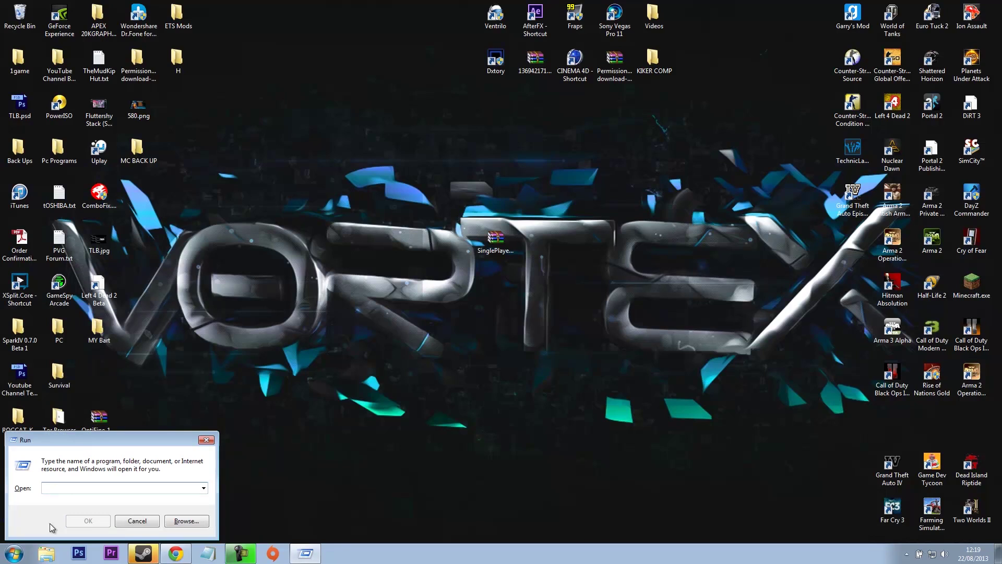
text(%app)
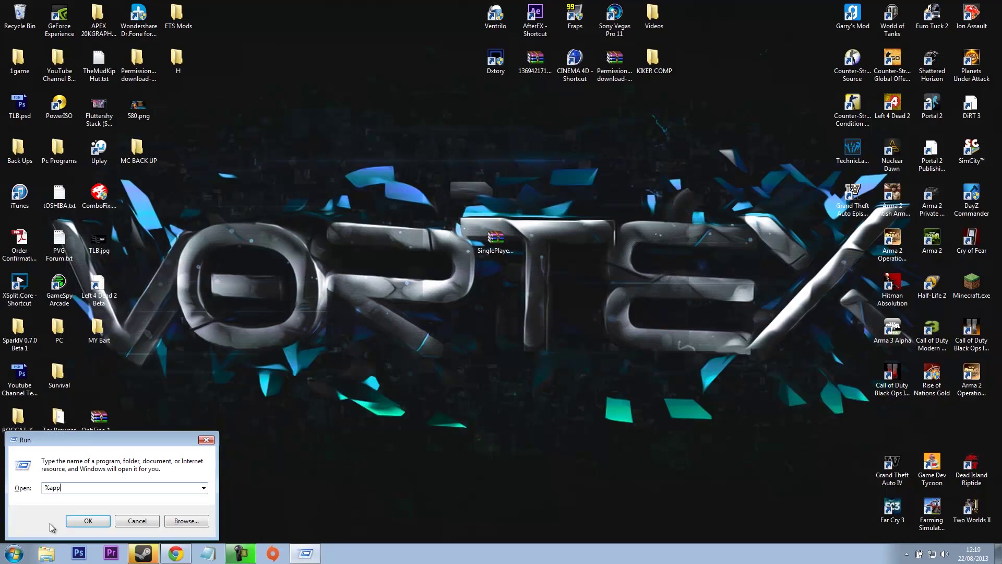
text(data%)
Step: Open %appdata%\.minecraft\versions\1.6.2 and select its jar and json files for copying
key(Return)
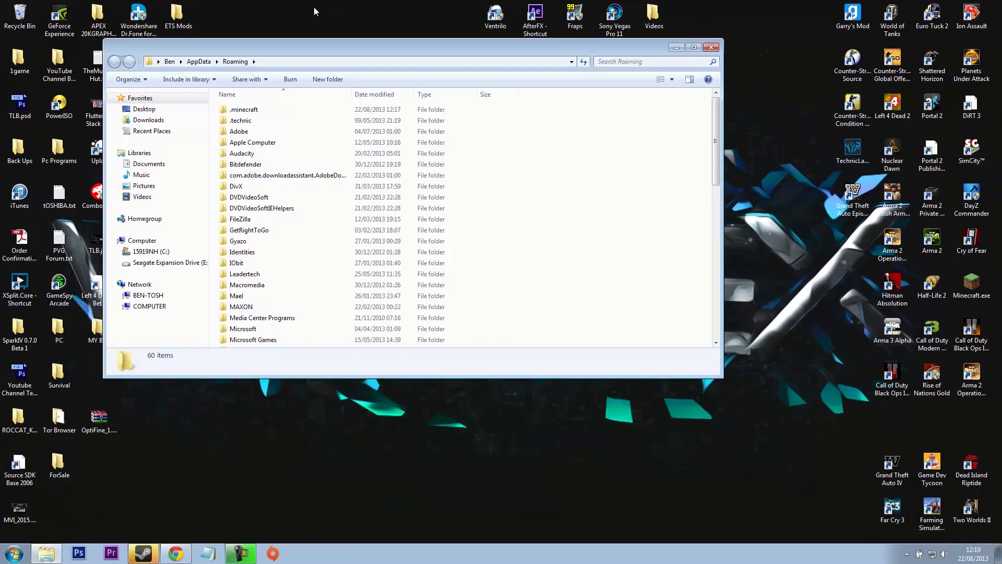
double_click(286, 111)
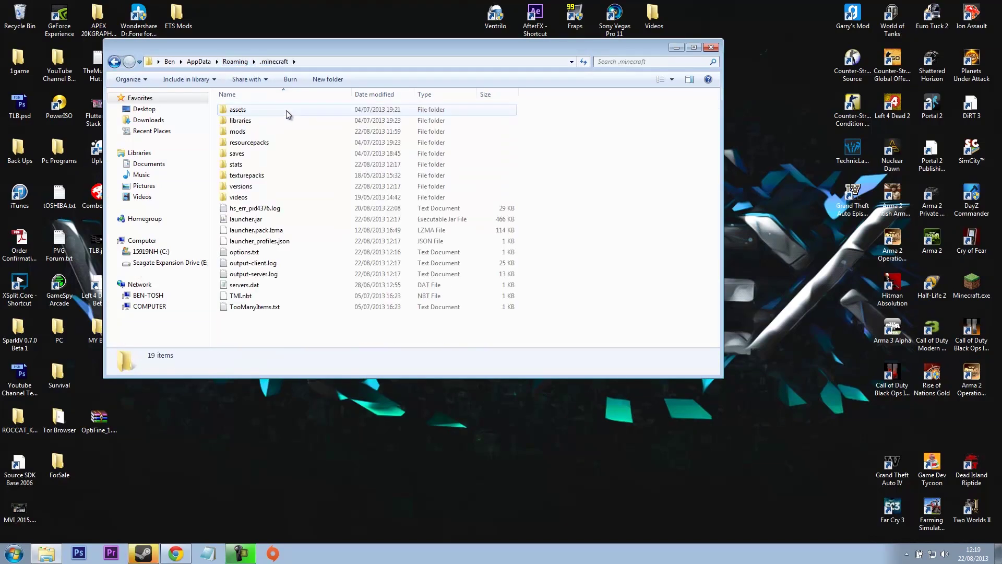
double_click(268, 188)
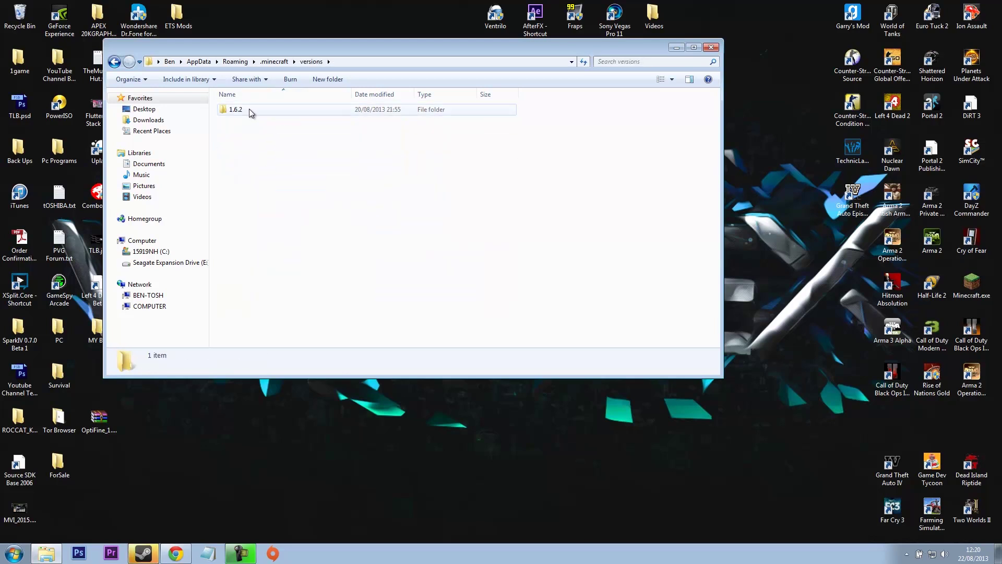
click(249, 110)
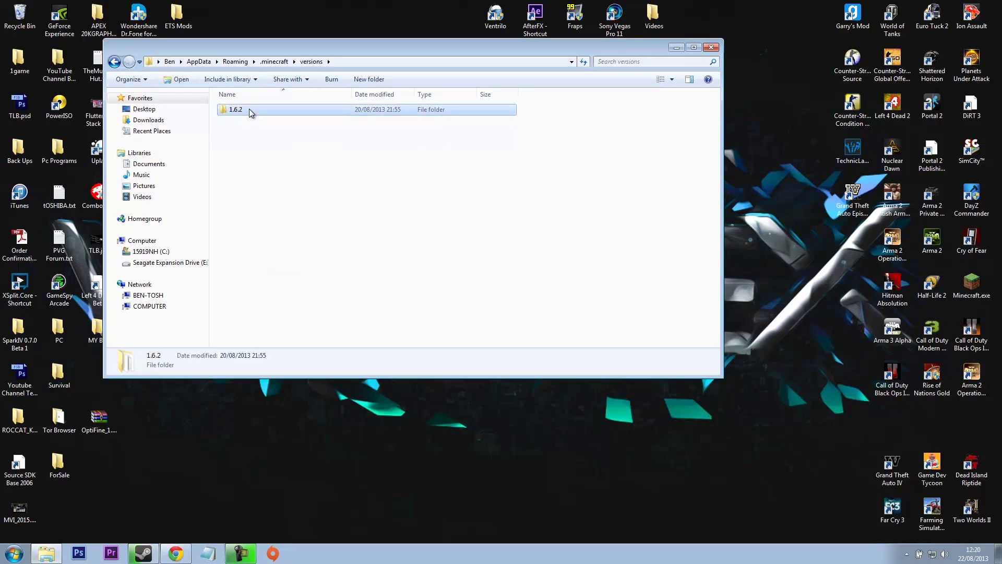
double_click(249, 109)
drag(262, 194, 249, 102)
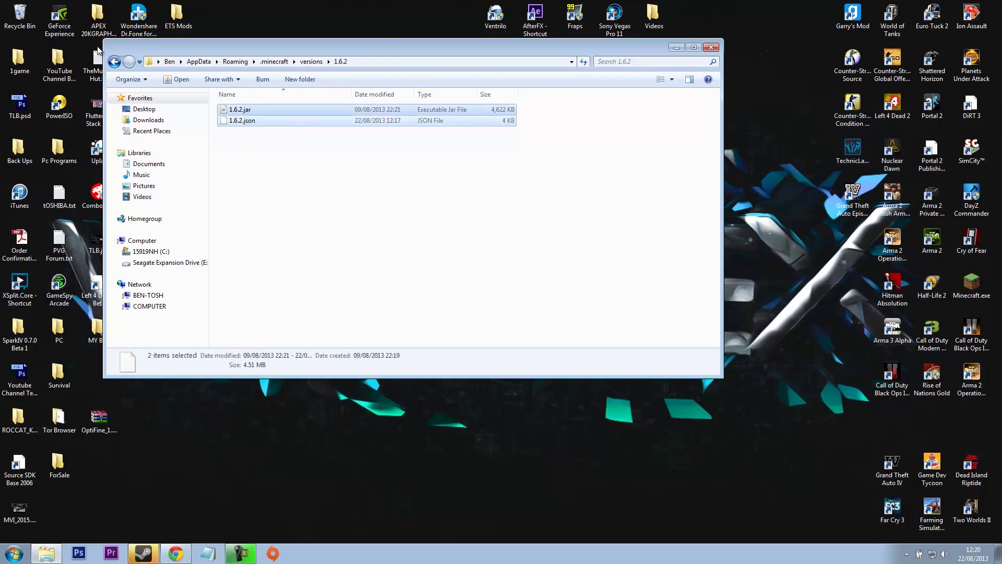
Step: Return to the versions folder and create a new folder beside 1.6.2
click(115, 61)
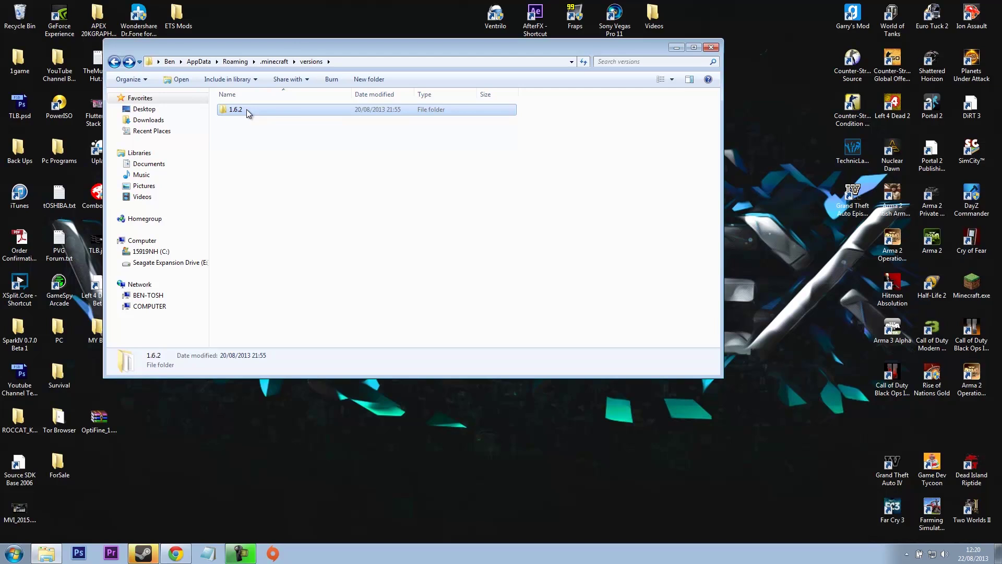
click(259, 156)
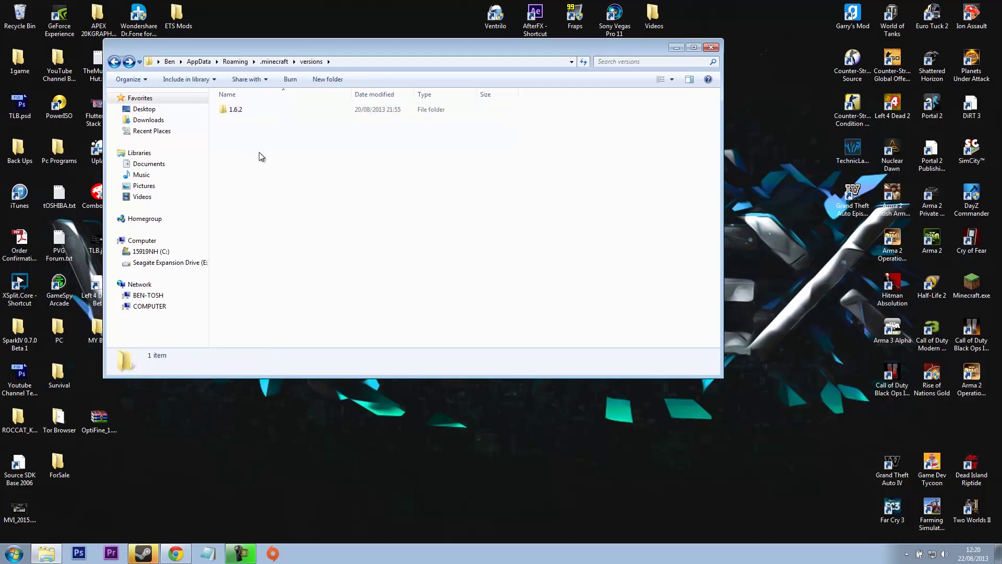
double_click(253, 111)
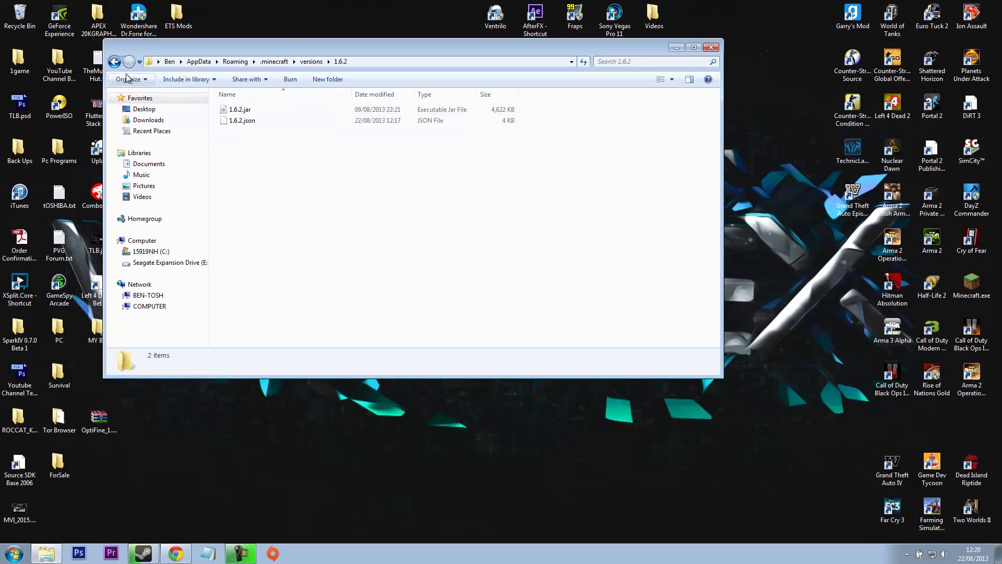
click(115, 62)
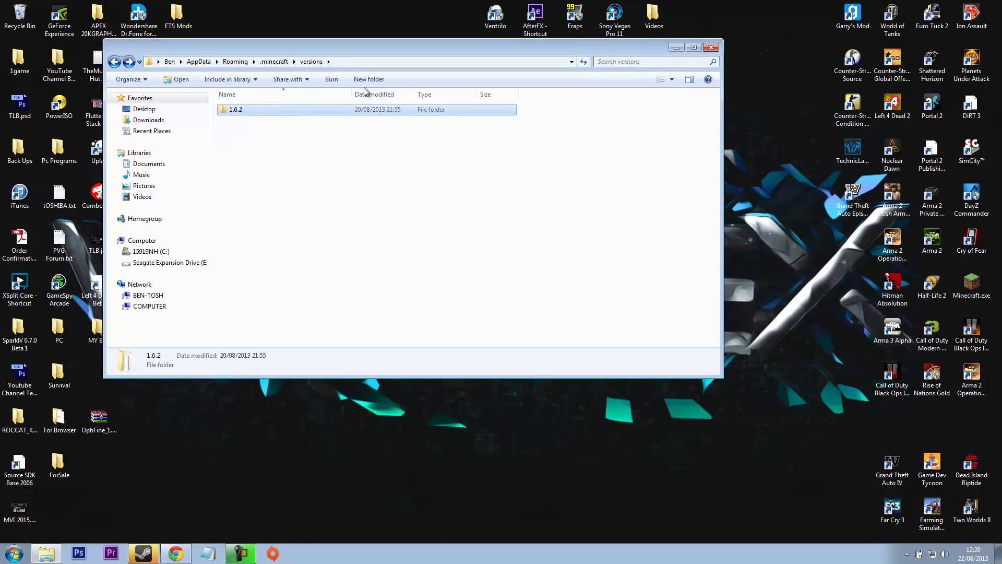
click(365, 83)
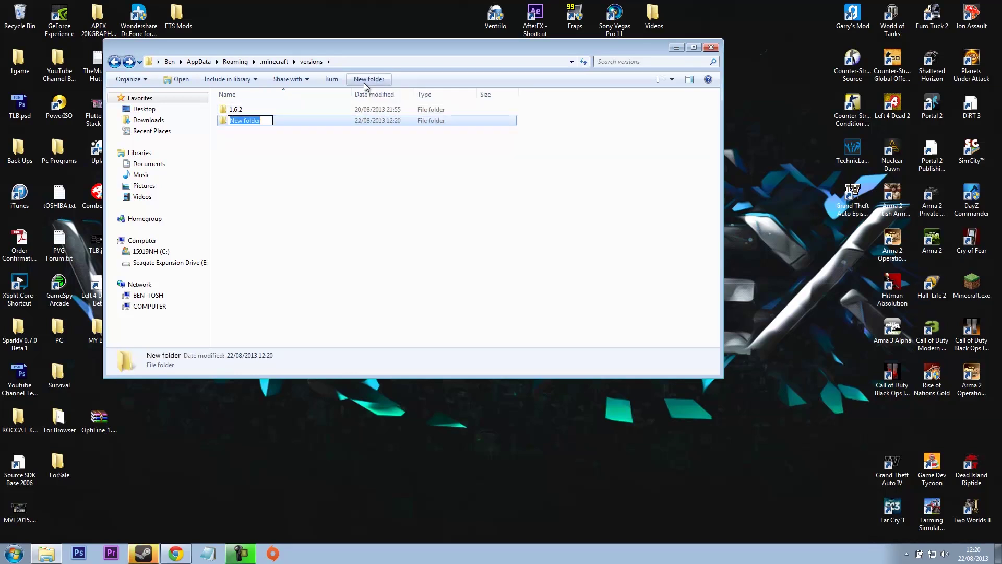
Step: Name the new folder SPC and paste the copied 1.6.2 jar and json files into it
text(SPC)
key(Return)
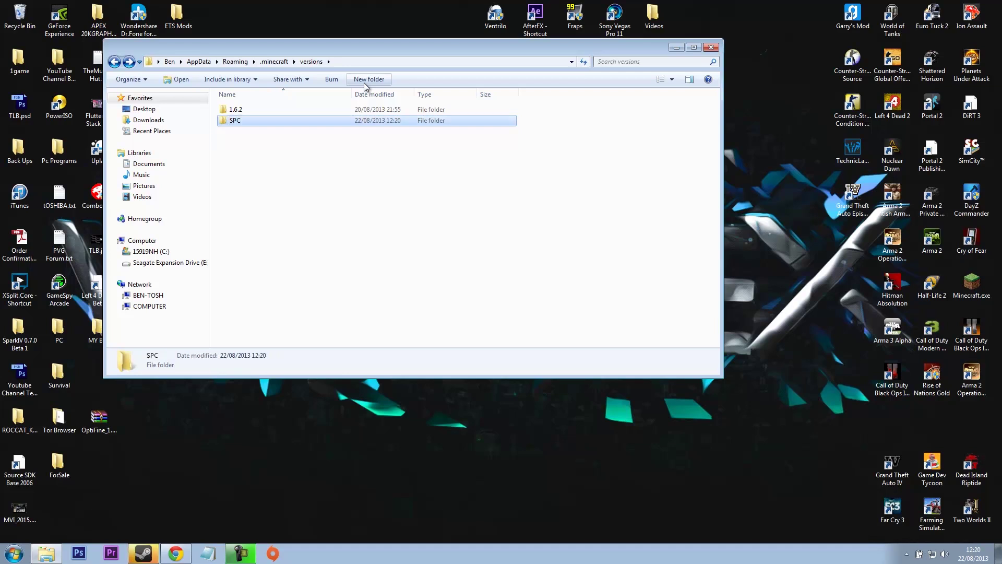
double_click(364, 123)
right_click(365, 159)
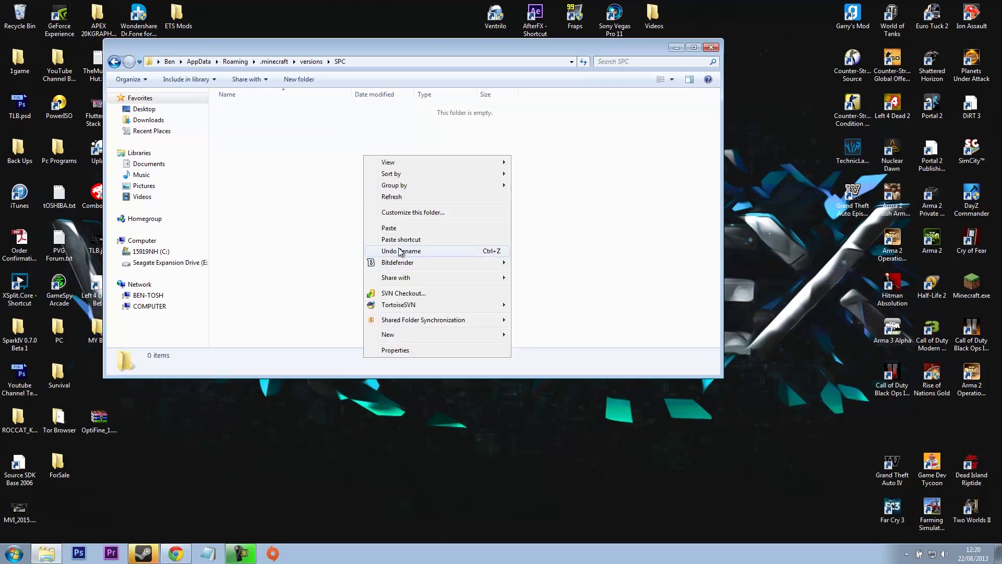
click(396, 228)
click(290, 176)
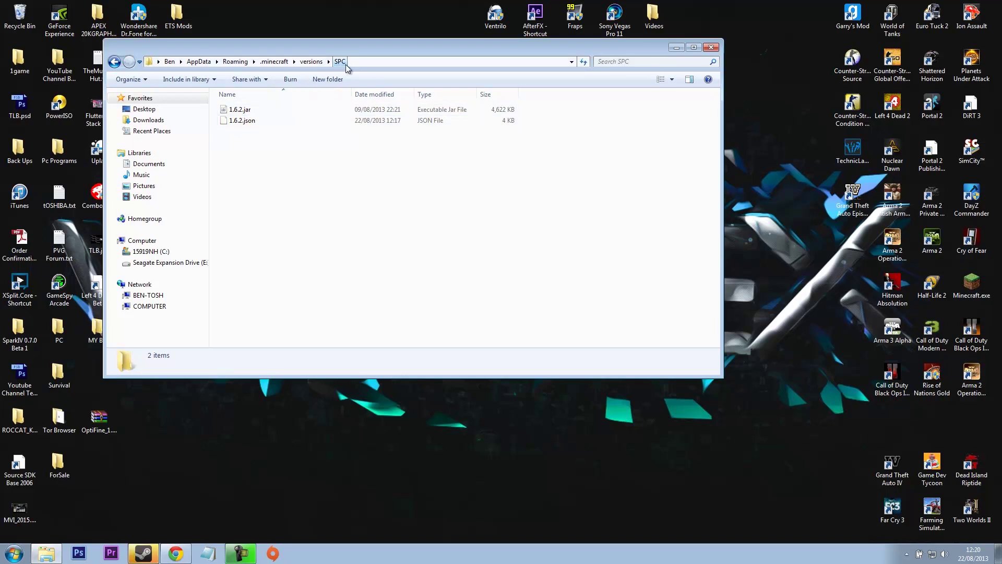
Step: Rename 1.6.2.jar to SPC.jar and 1.6.2.json to SPC.json
click(278, 110)
right_click(278, 110)
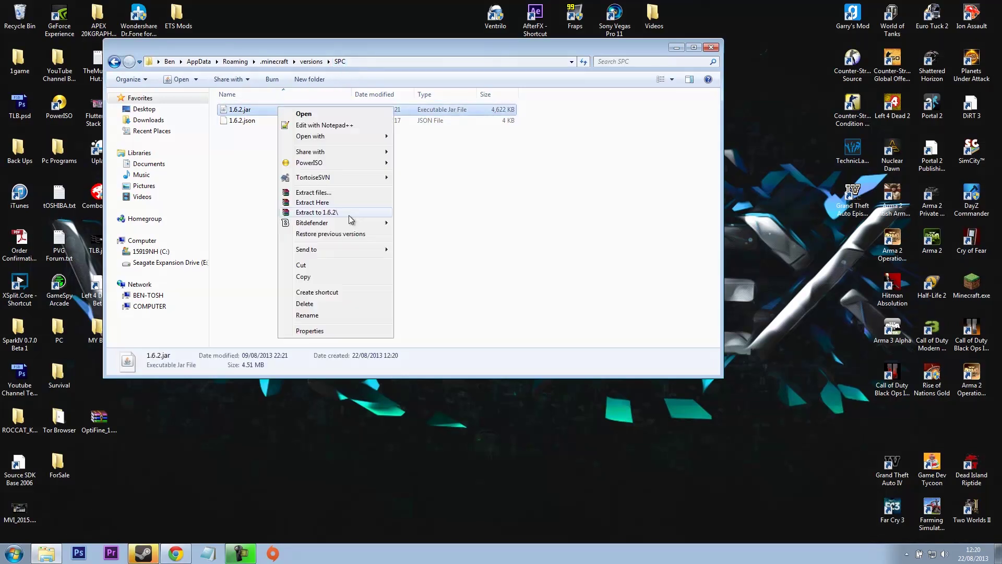
click(311, 318)
text(SPC)
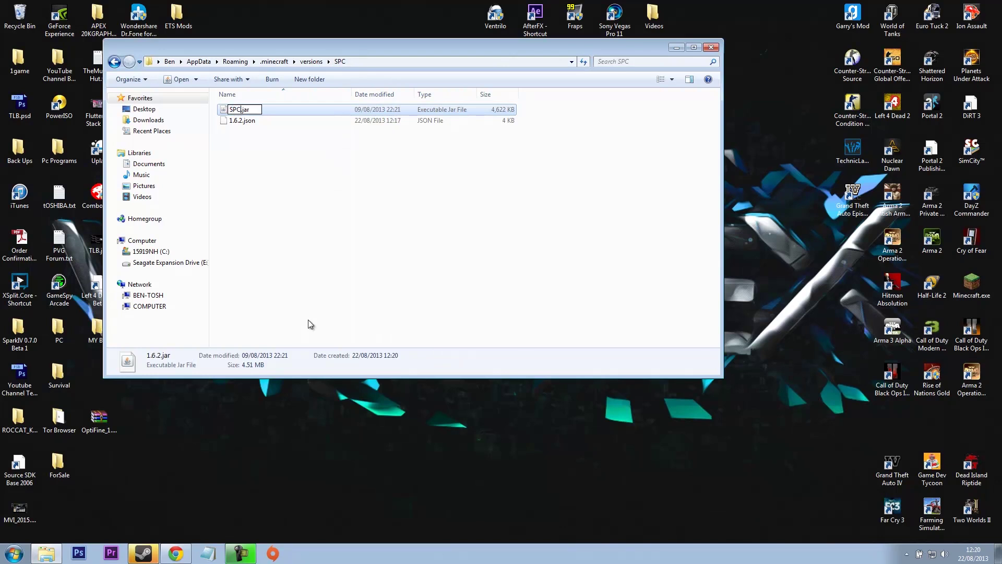
click(295, 183)
right_click(260, 111)
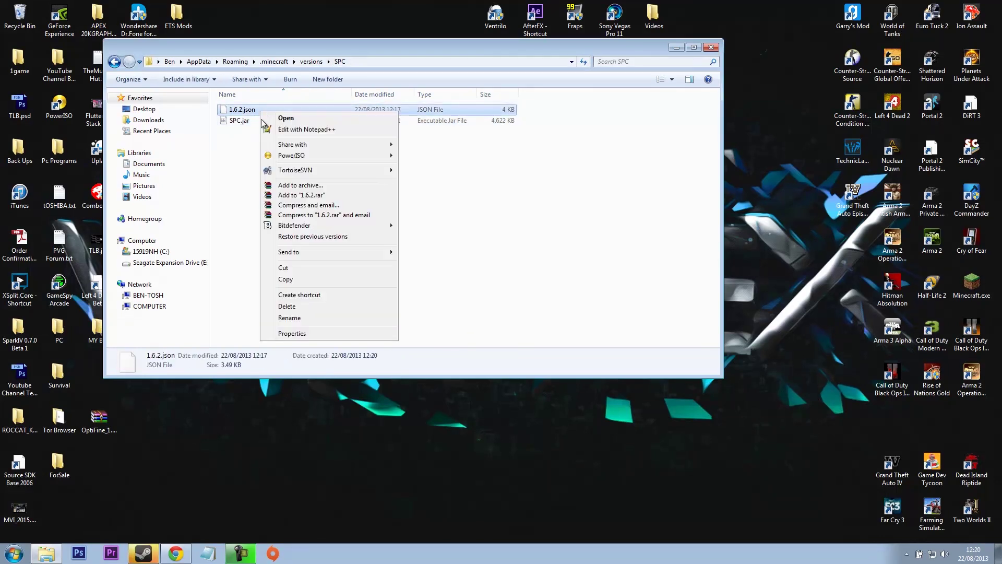
click(290, 318)
text(SPC)
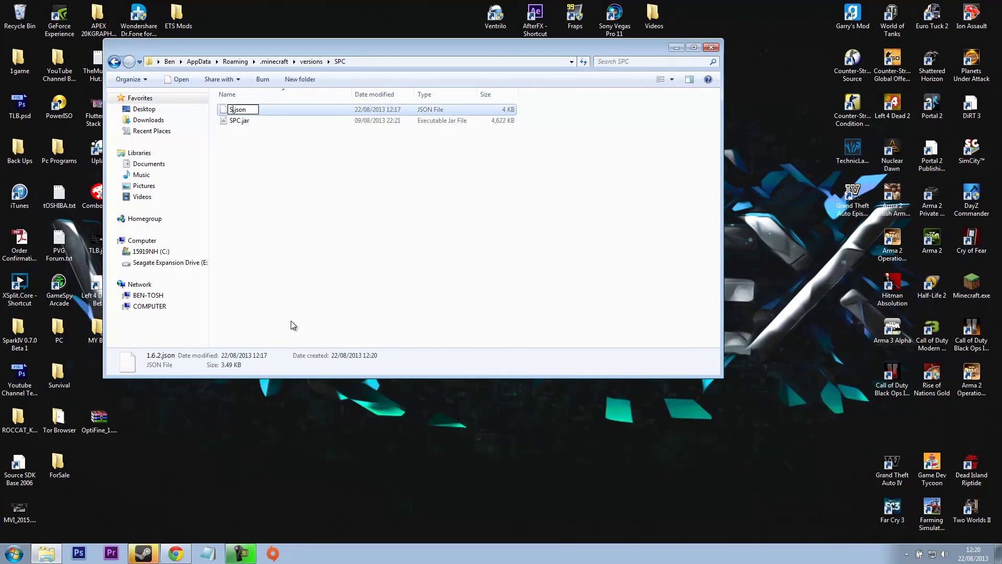
key(Return)
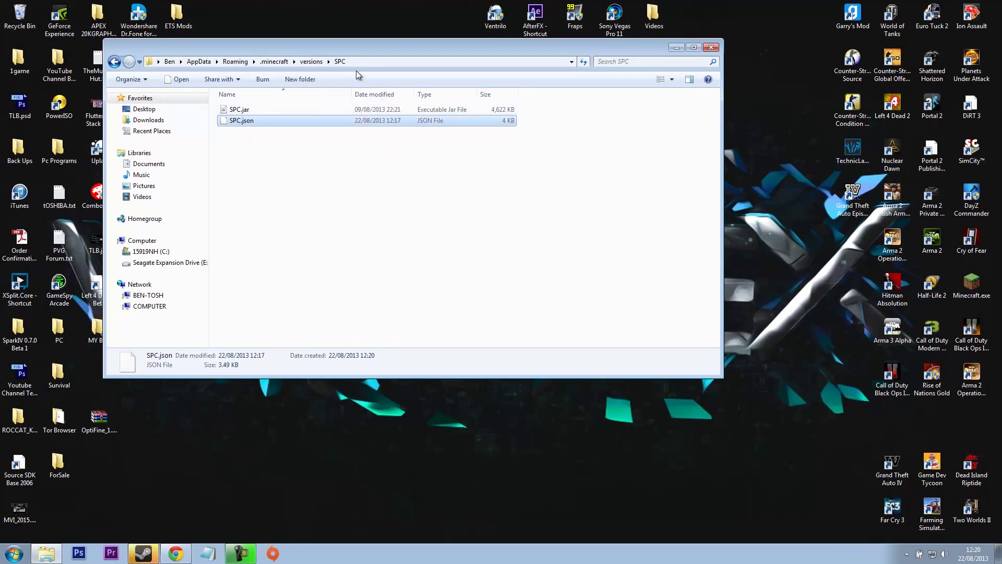
Step: In Notepad++, change SPC.json's line-2 id from "1.6.2" to "SPC", save, and close
right_click(264, 123)
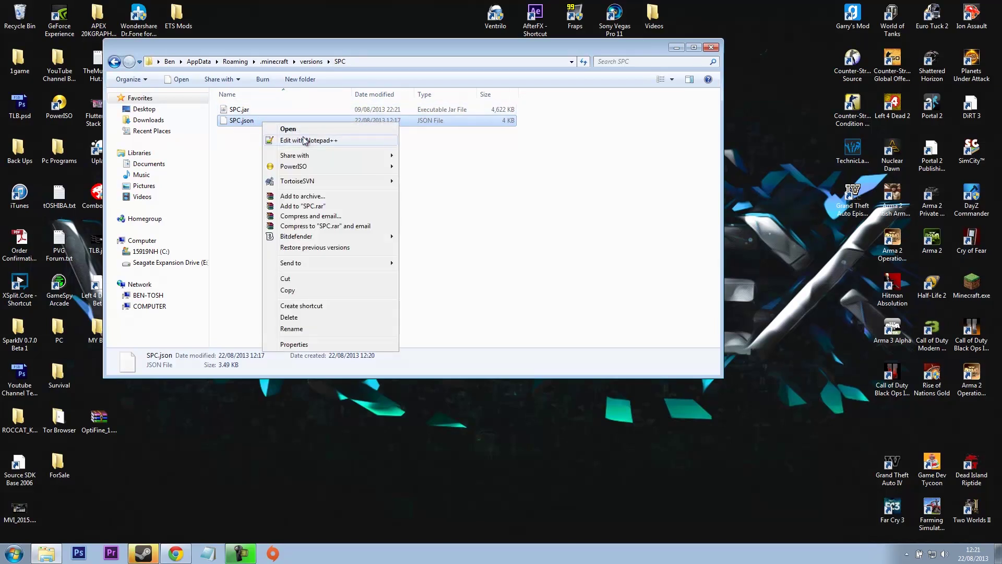
click(305, 140)
click(381, 132)
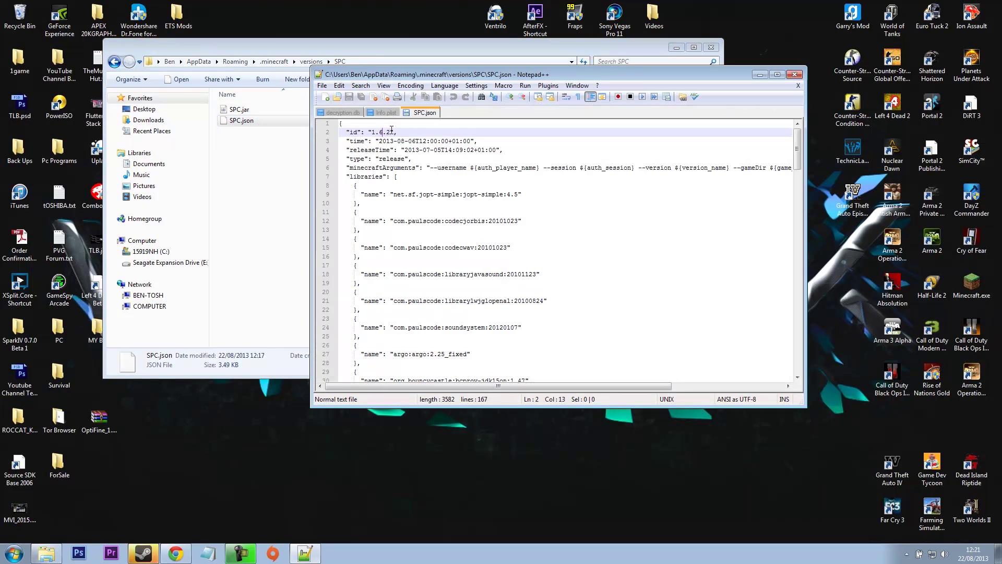
key(BackSpace)
key(BackSpace)
key(BackSpace)
key(BackSpace)
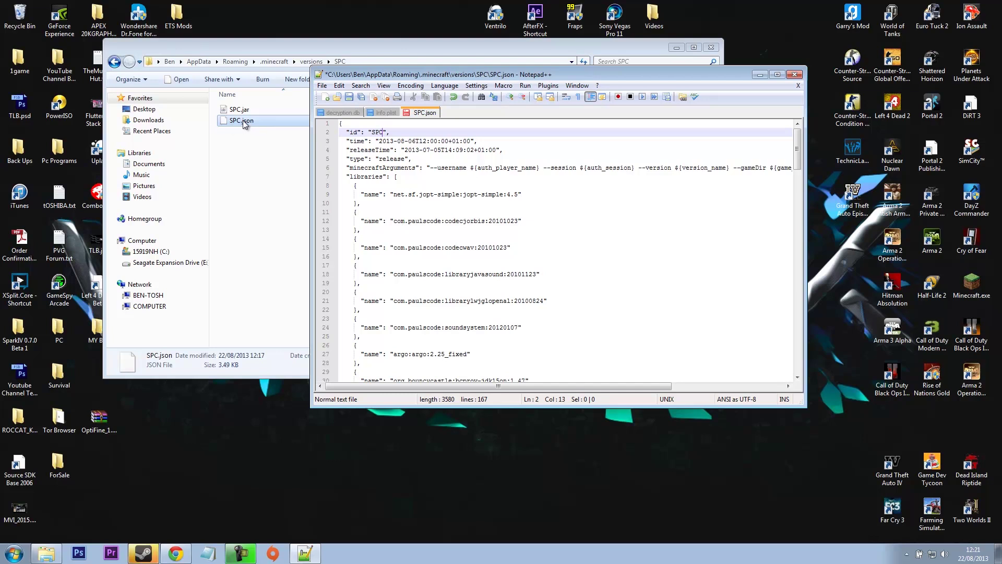
click(349, 99)
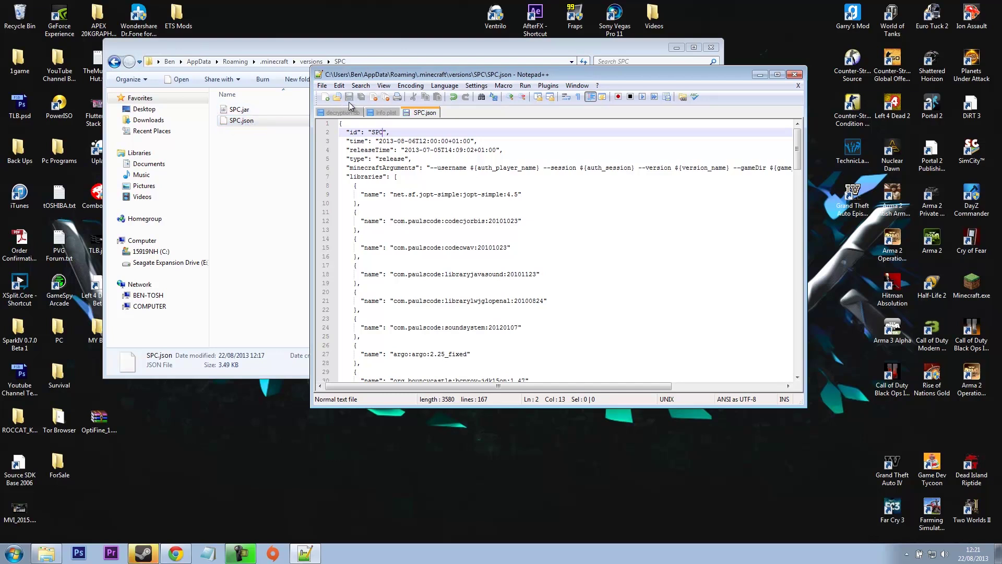
click(794, 75)
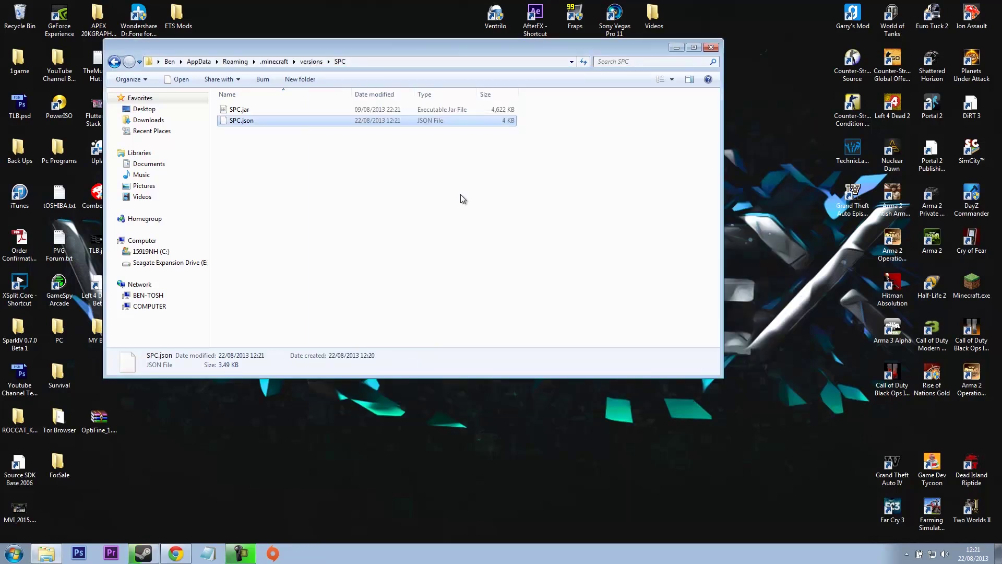
Step: Open SPC.jar in WinRAR alongside the SinglePlayerCommands zip, arranging both windows side by side
click(248, 116)
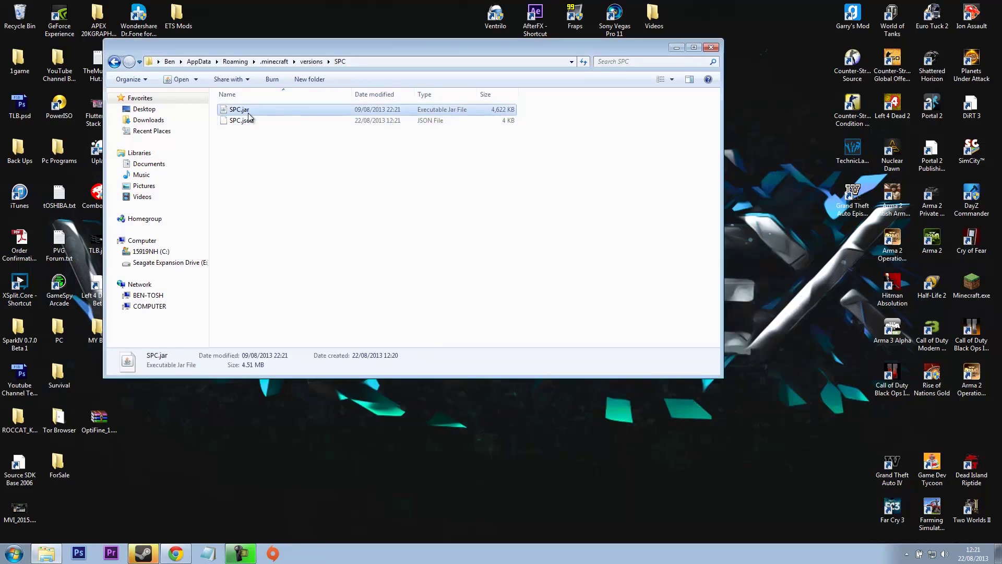
right_click(249, 115)
mouse_move(318, 143)
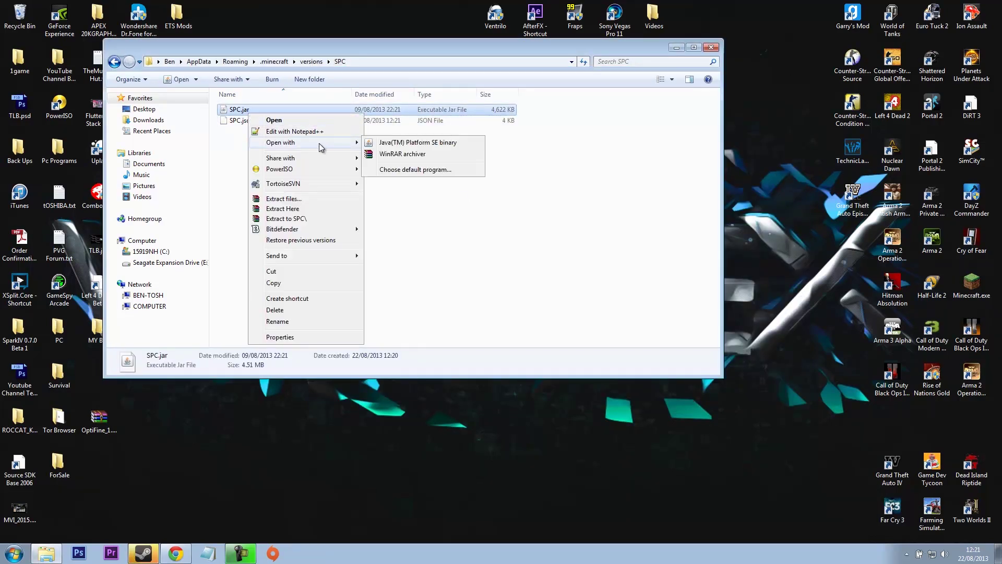
click(427, 152)
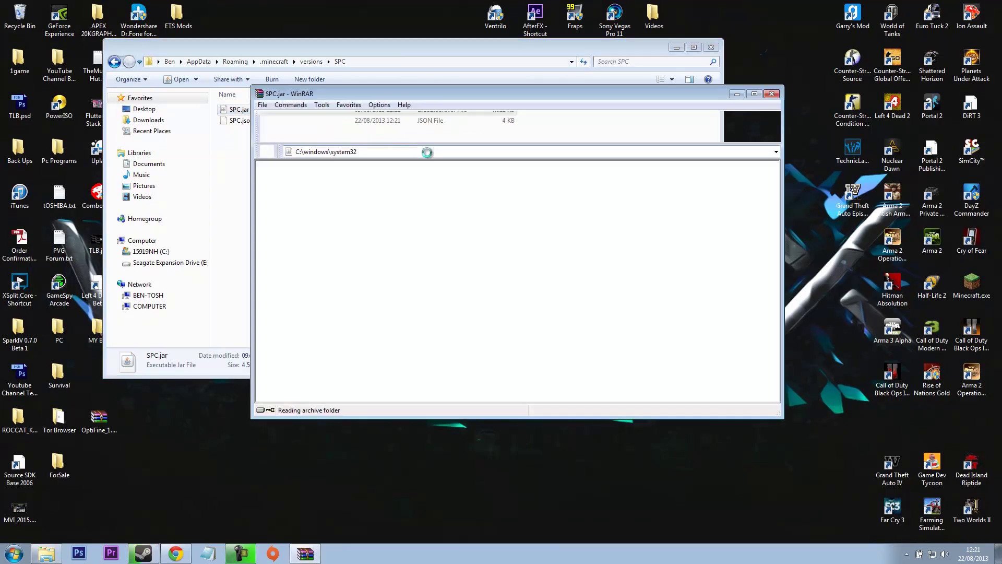
click(677, 48)
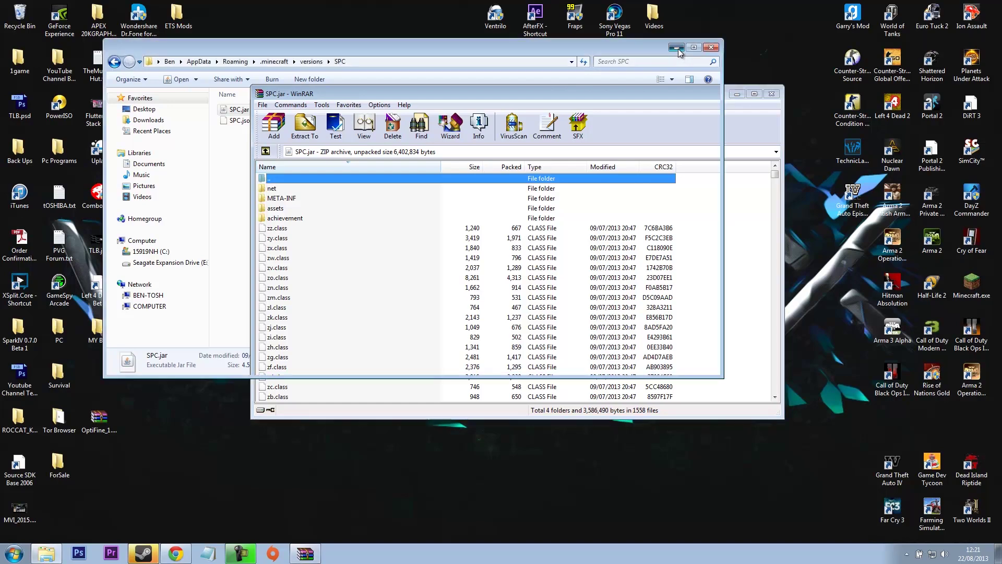
drag(551, 93, 803, 83)
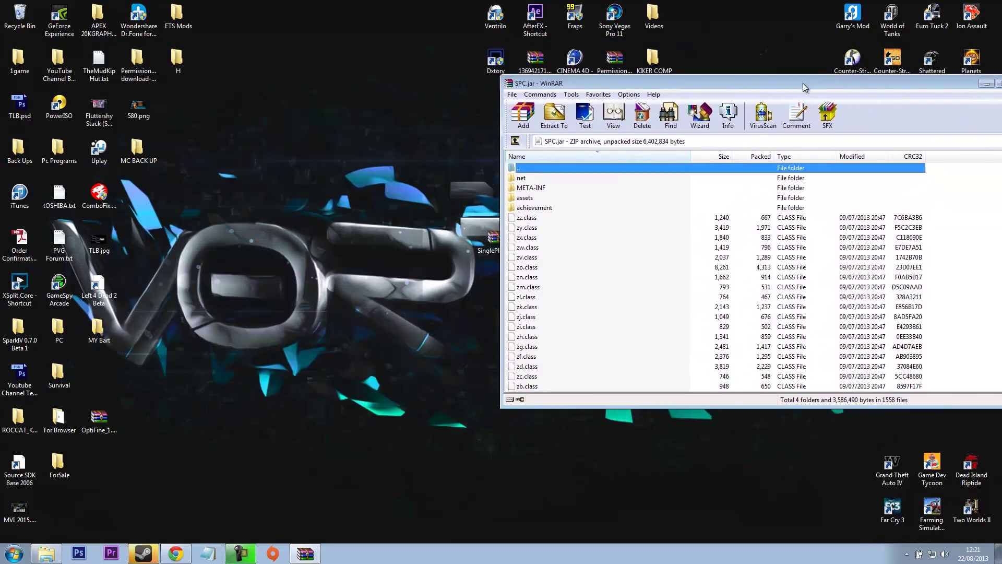
double_click(493, 239)
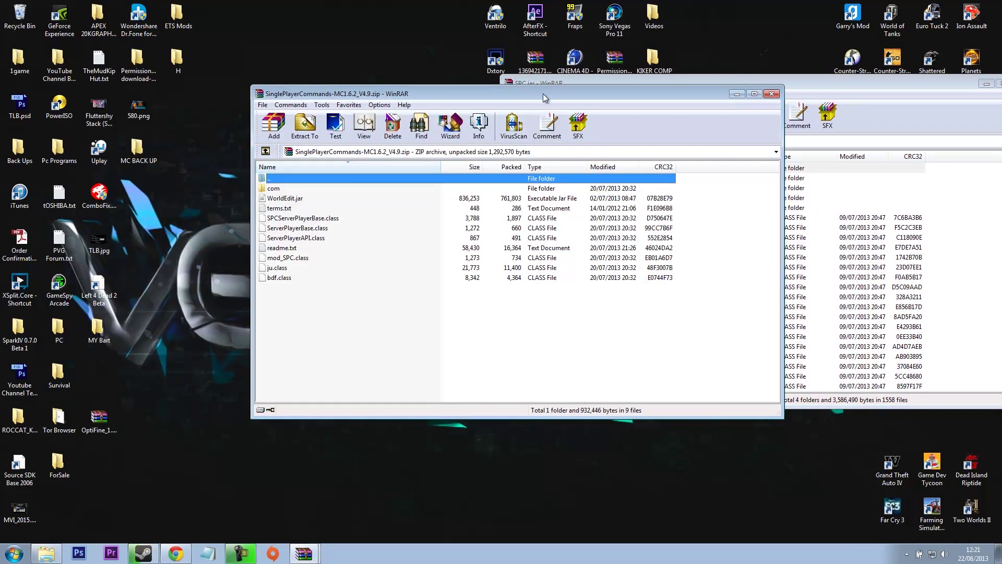
drag(542, 93, 379, 72)
drag(594, 177, 496, 178)
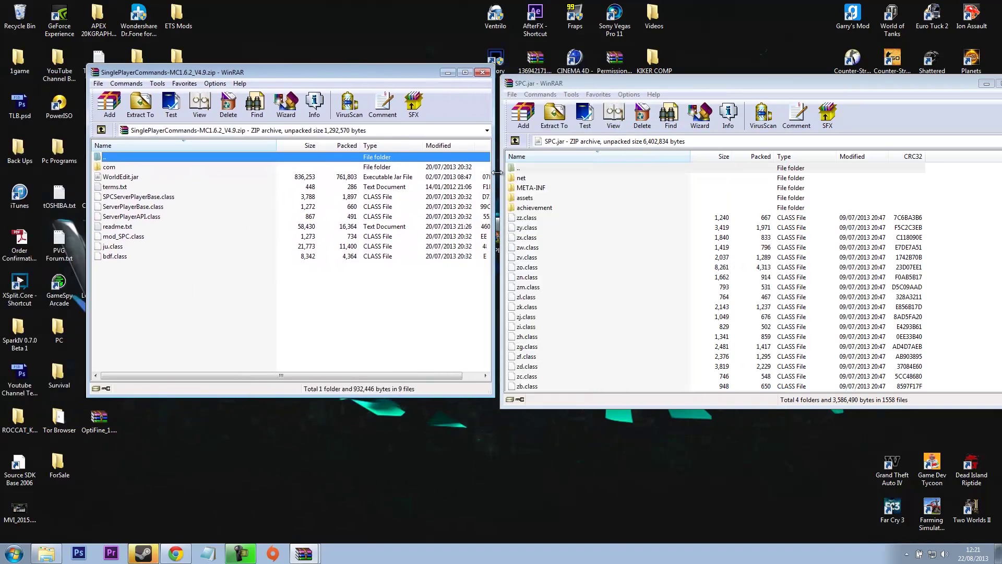
Step: Delete META-INF from SPC.jar and add the zip's com folder and class files to it
click(553, 190)
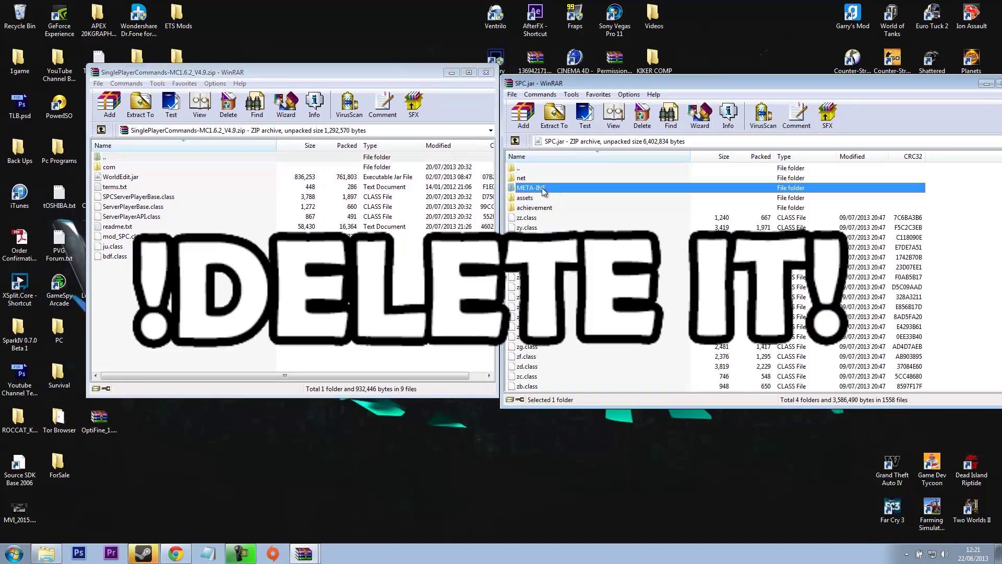
double_click(543, 189)
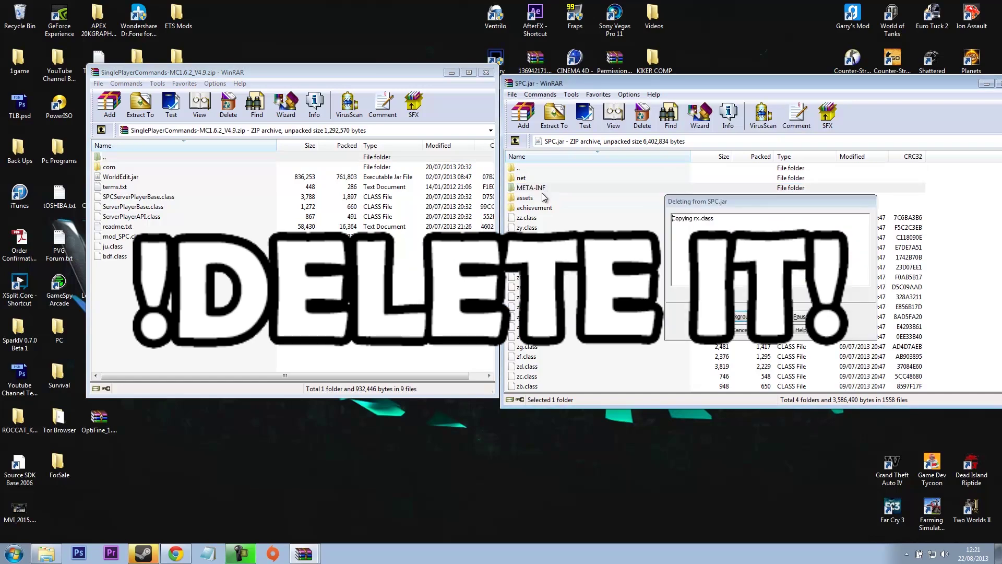
drag(139, 292, 122, 184)
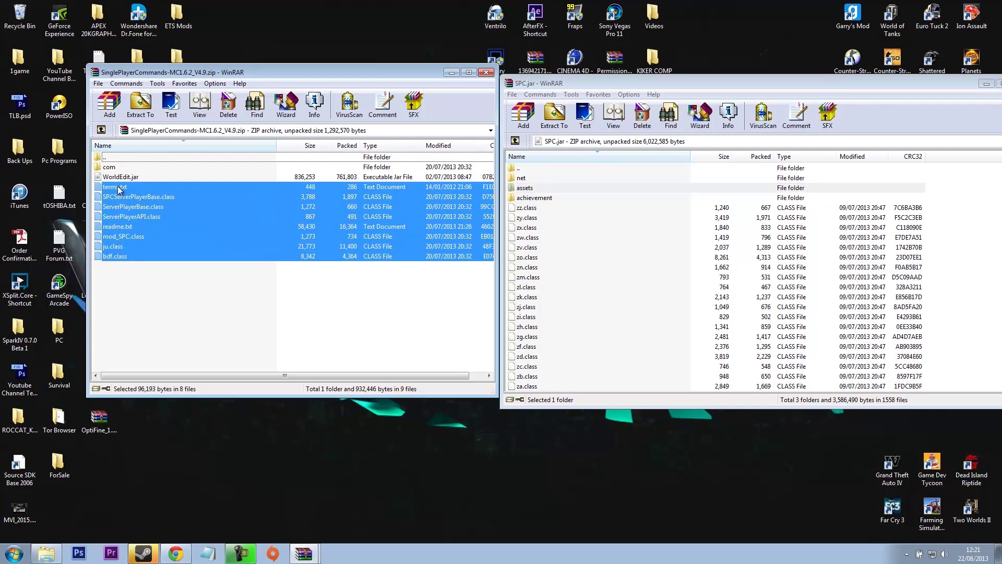
ctrl+click(125, 168)
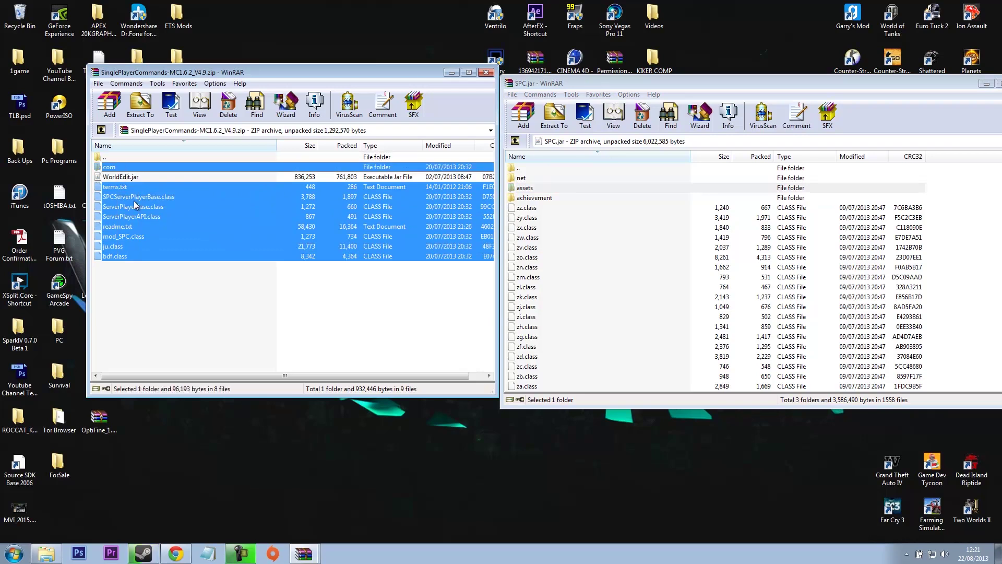
drag(129, 183, 549, 259)
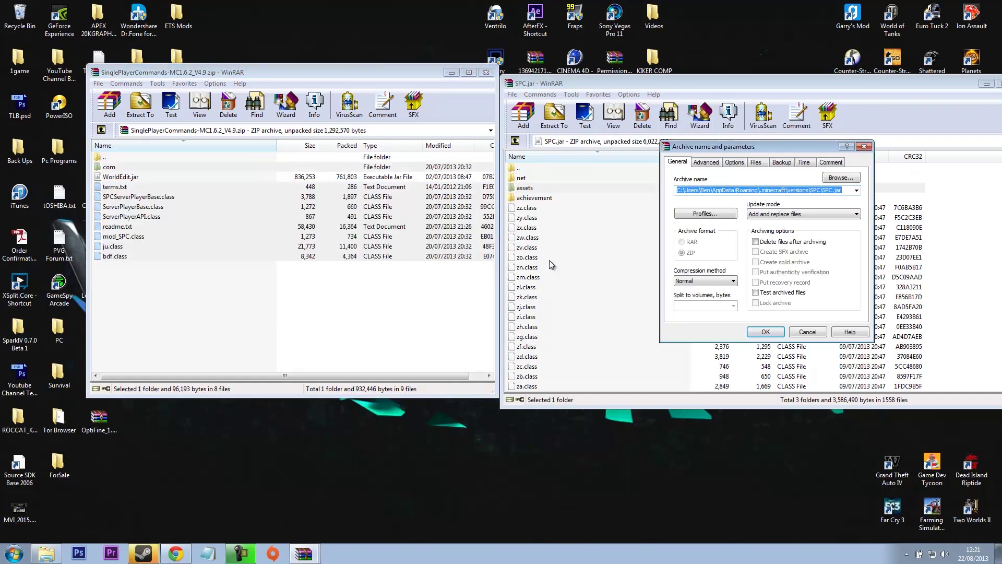
click(767, 334)
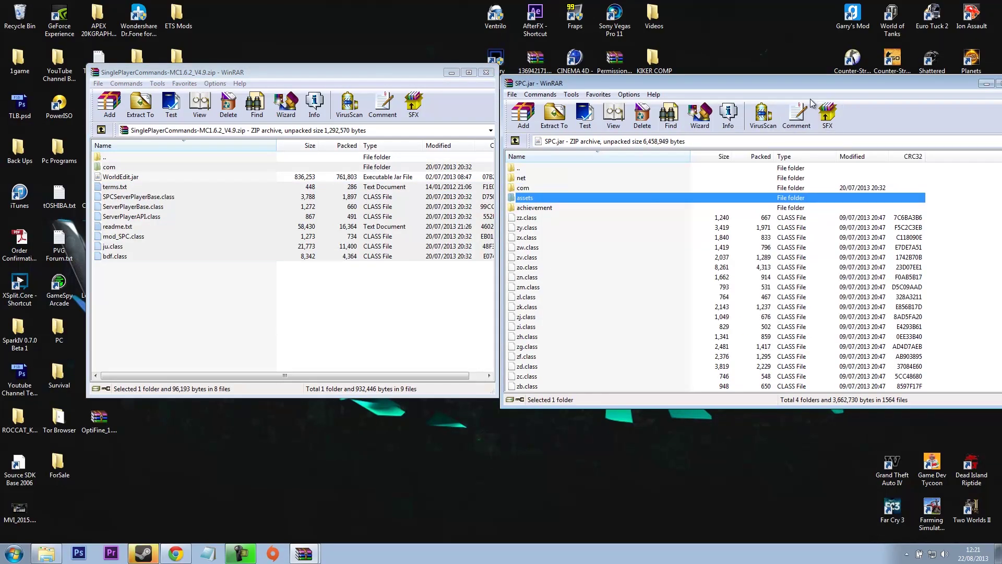
drag(783, 87, 684, 72)
Step: Close SPC.jar, select WorldEdit.jar in the zip, and navigate Explorer up to .minecraft
click(922, 70)
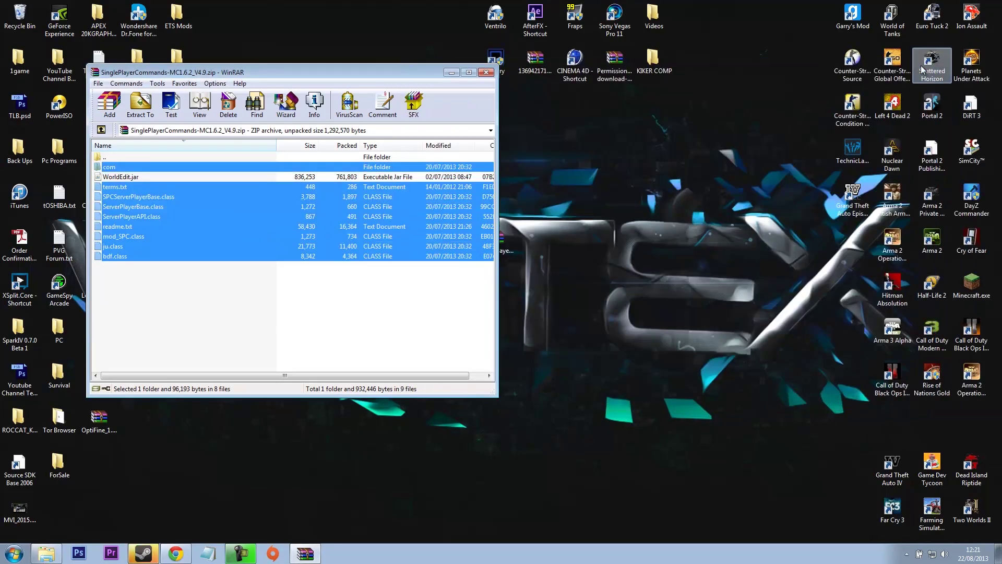
drag(358, 77, 616, 59)
click(406, 166)
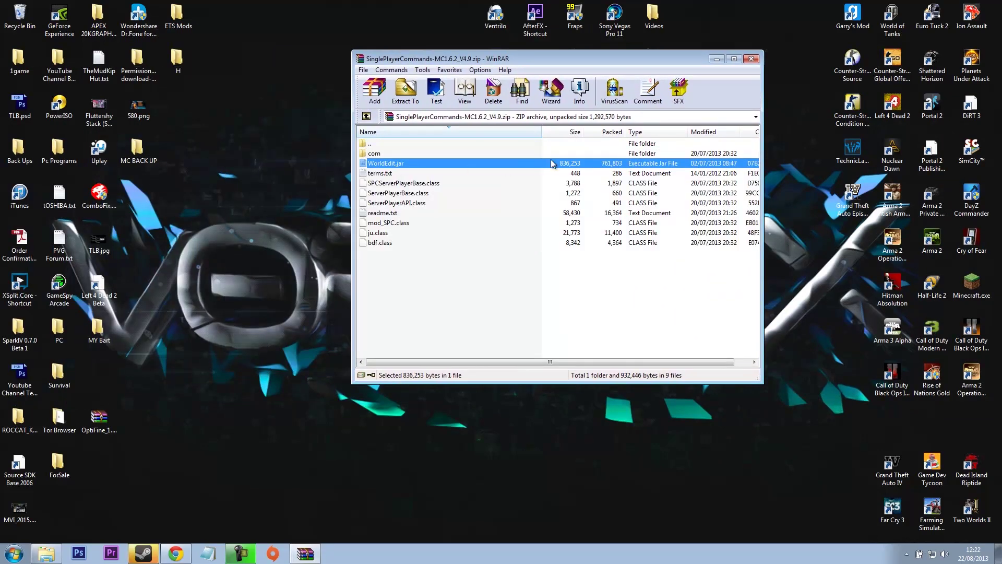
click(47, 553)
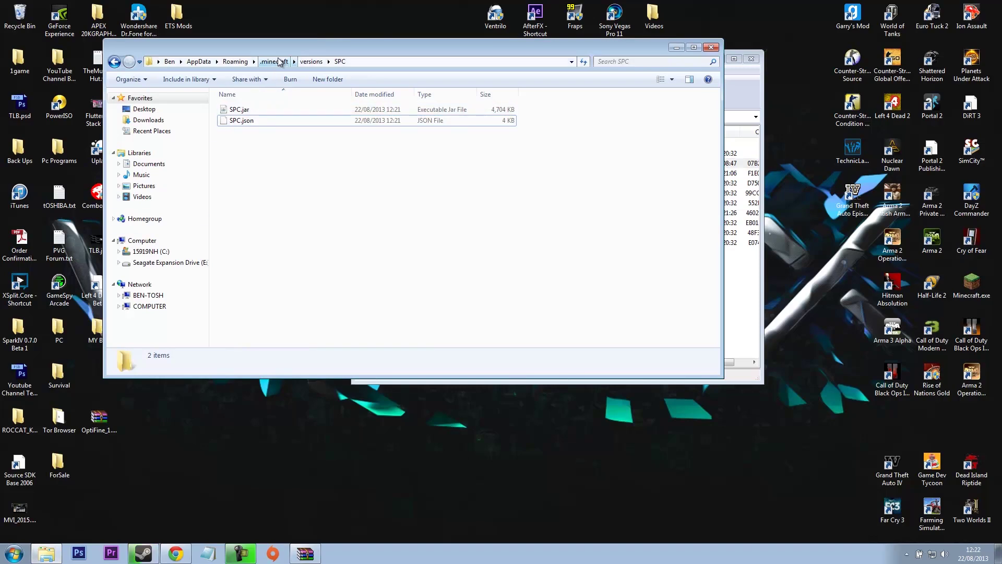
click(306, 62)
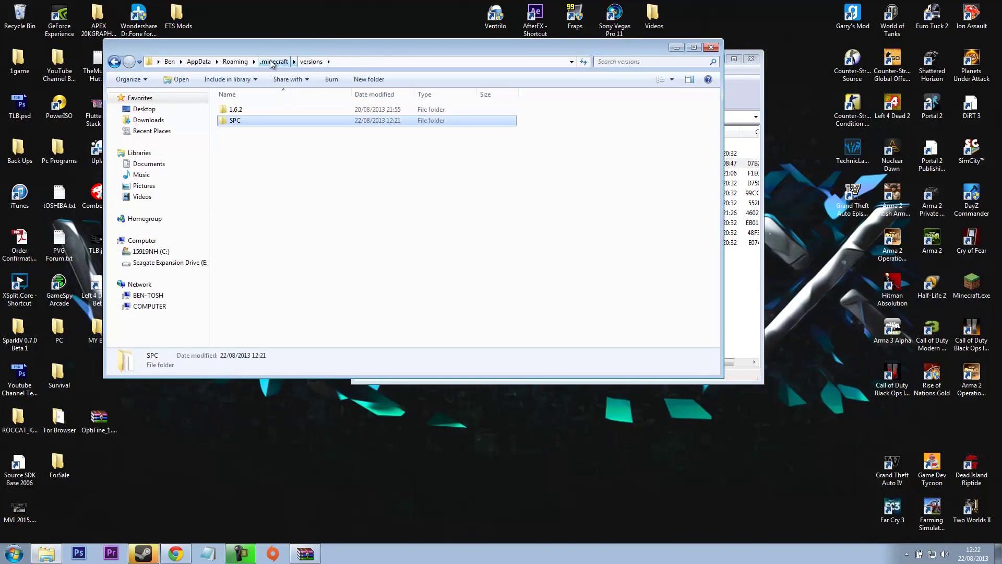
click(271, 61)
drag(404, 44, 522, 238)
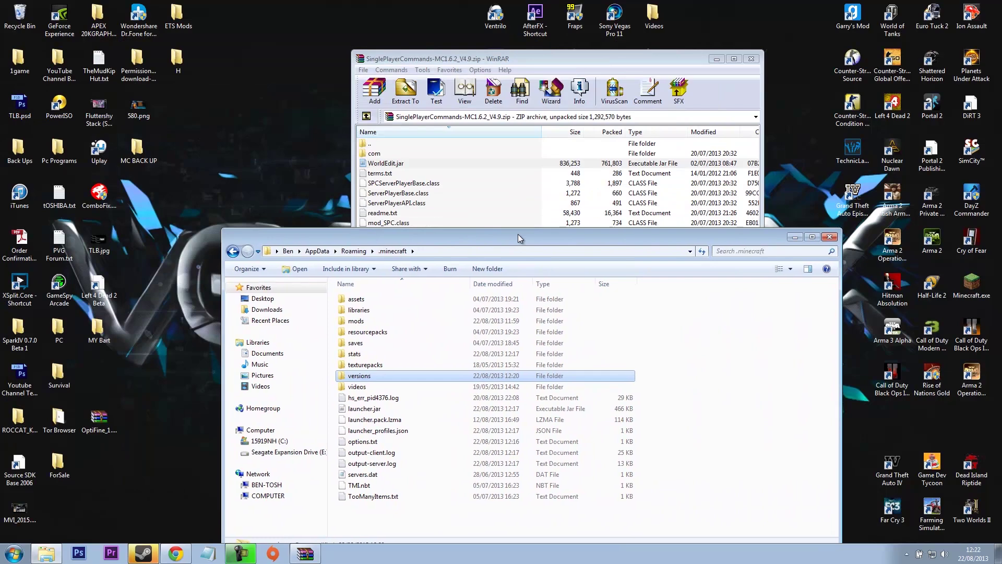
Step: Create a bin folder in .minecraft, copy WorldEdit.jar into it, and close the windows
click(479, 269)
text(b)
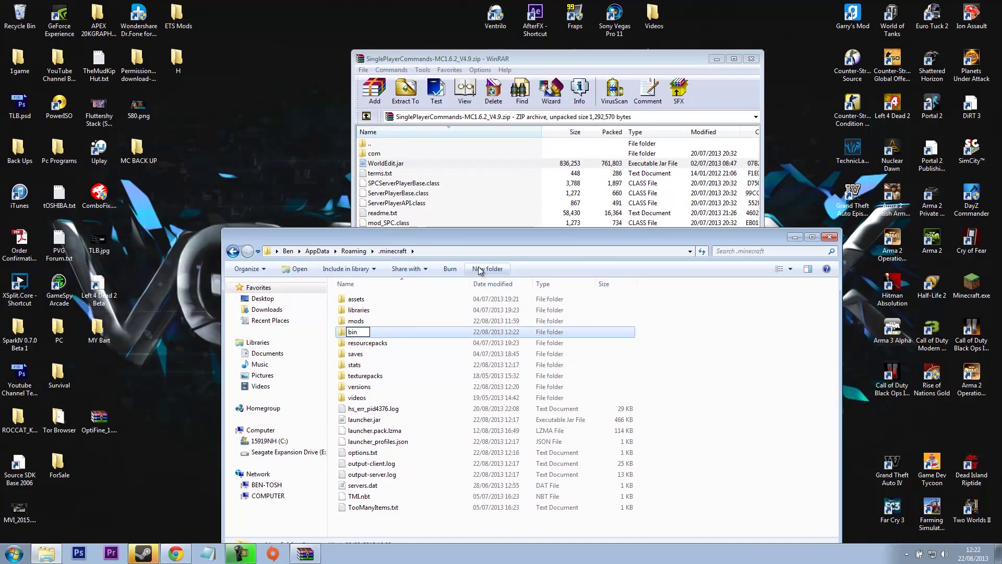
text(in)
key(Return)
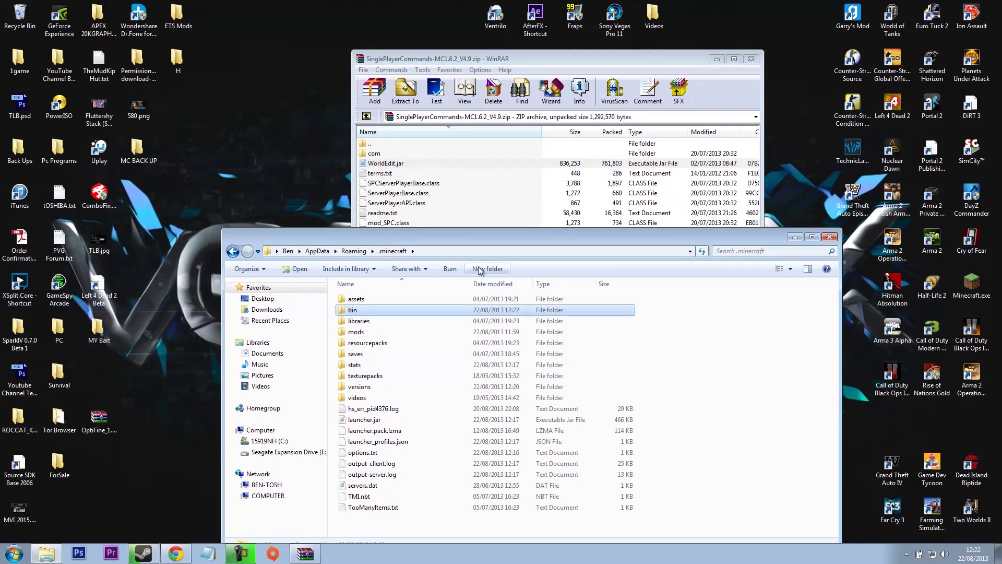
double_click(430, 311)
click(379, 164)
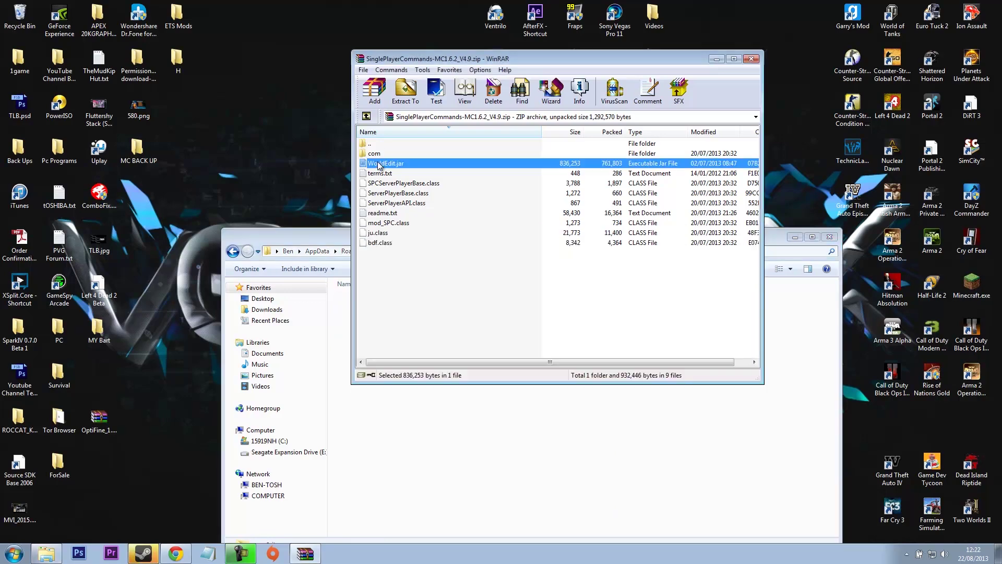
drag(392, 344, 346, 416)
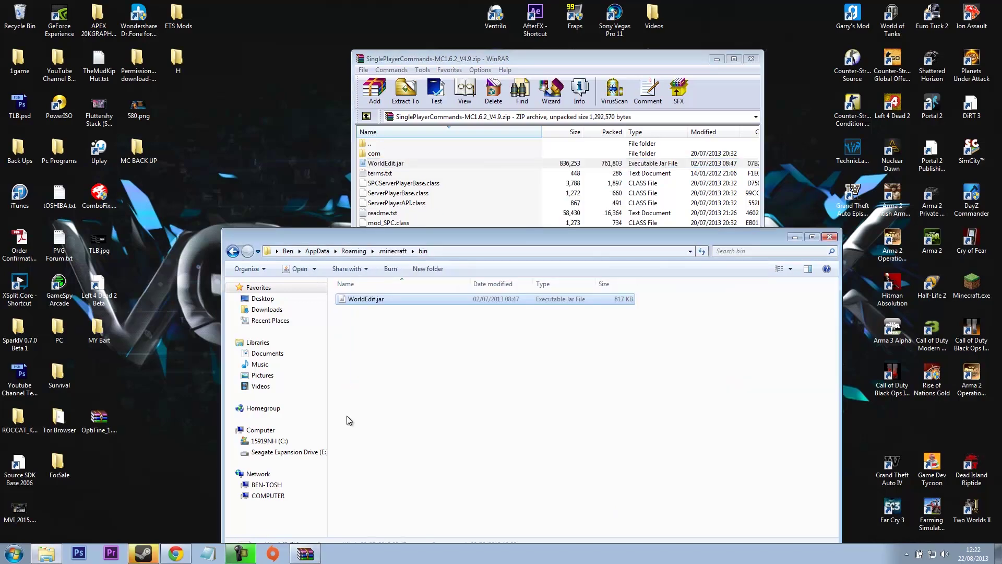
click(830, 236)
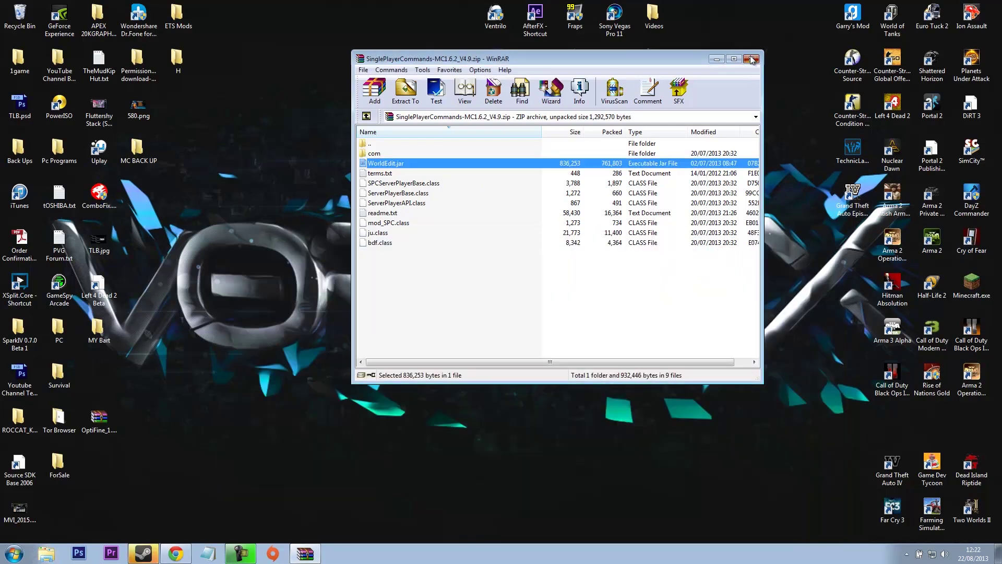
click(752, 60)
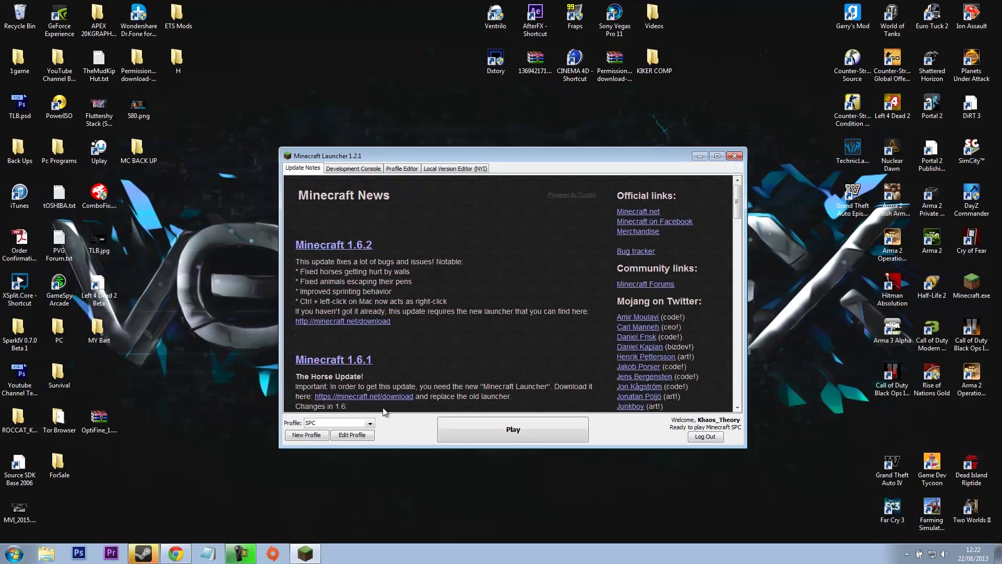
Step: Choose the SPC profile and start a new profile named SPC
click(364, 424)
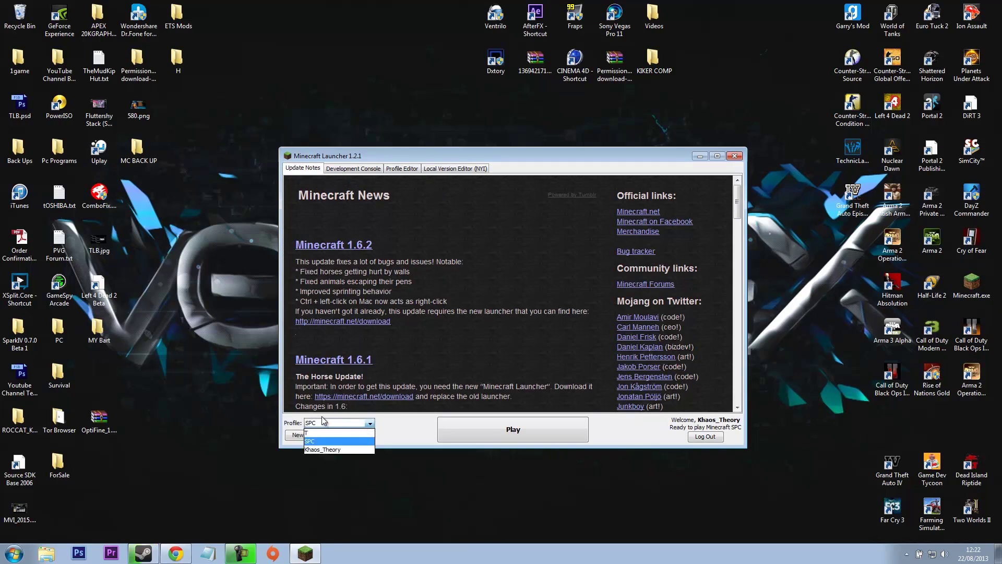
click(331, 444)
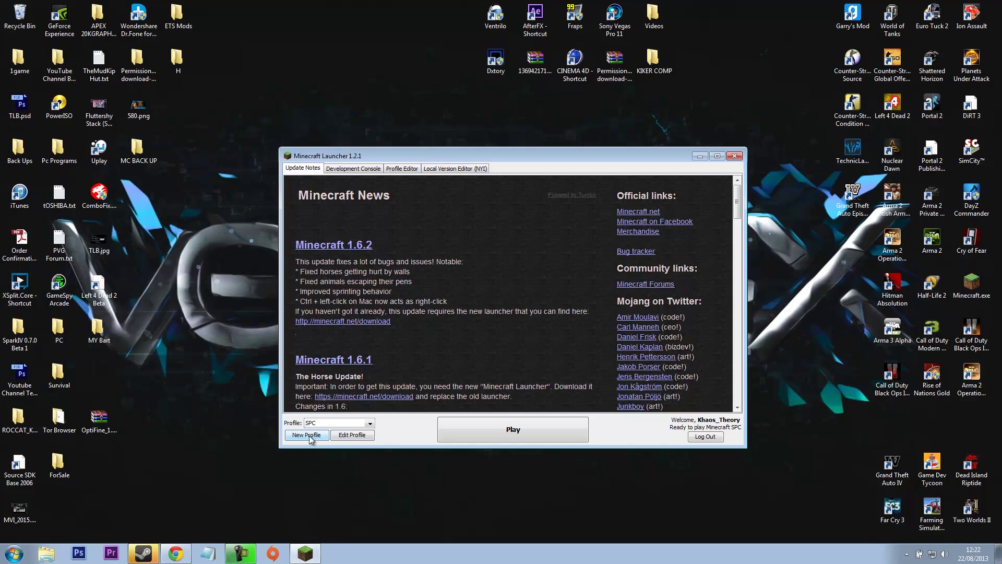
click(309, 435)
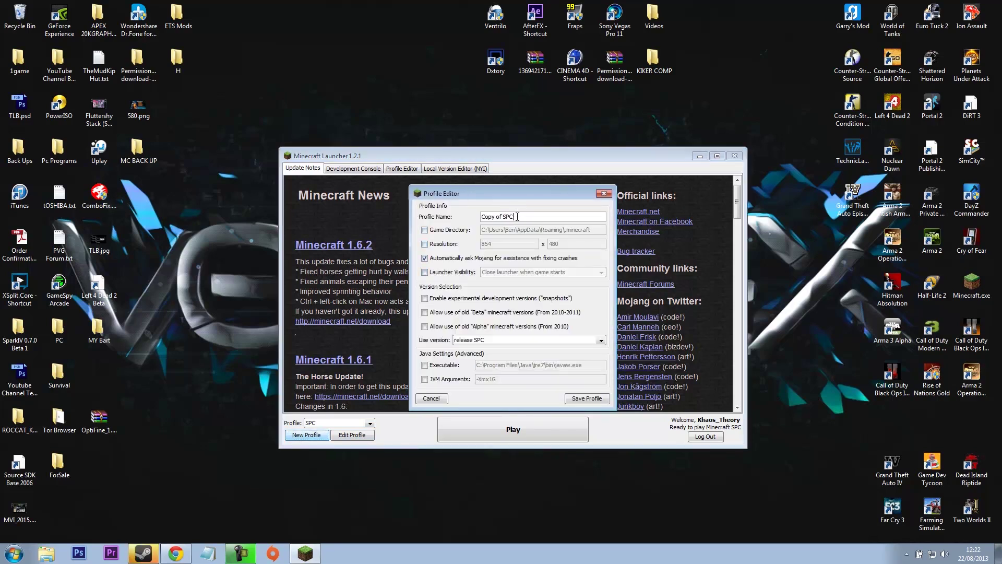
key(BackSpace)
key(BackSpace)
key(BackSpace)
key(BackSpace)
key(BackSpace)
key(BackSpace)
key(BackSpace)
key(BackSpace)
key(BackSpace)
text(SPC)
Step: Set the profile's version to release SPC, keep SPC selected, and launch the game
click(484, 340)
click(484, 358)
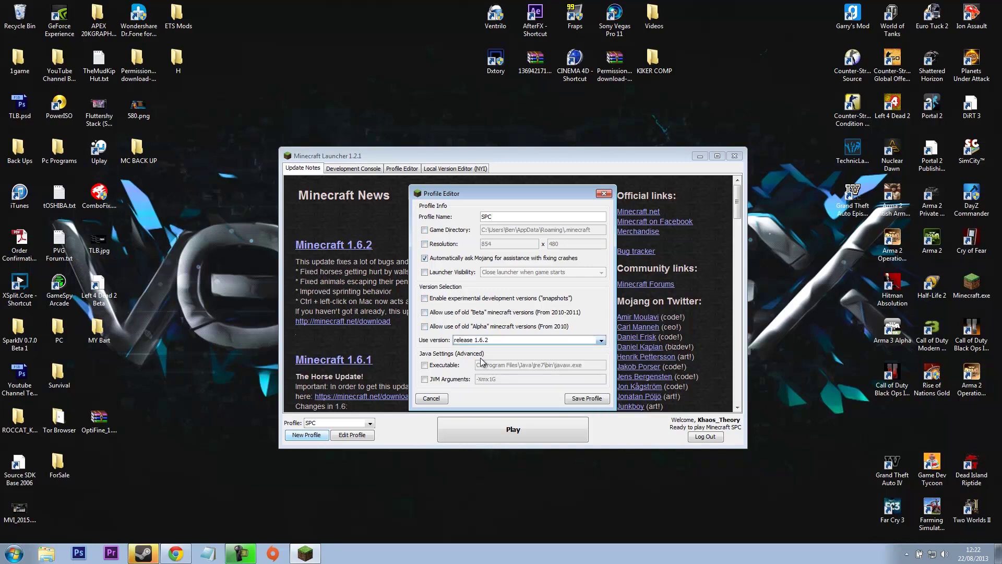
click(485, 340)
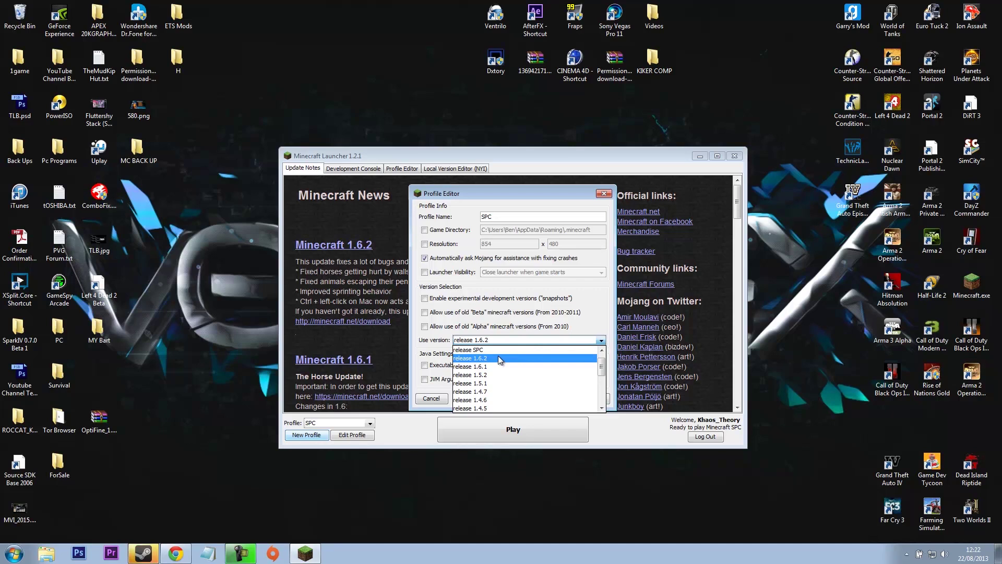
scroll(481, 360, up, 1)
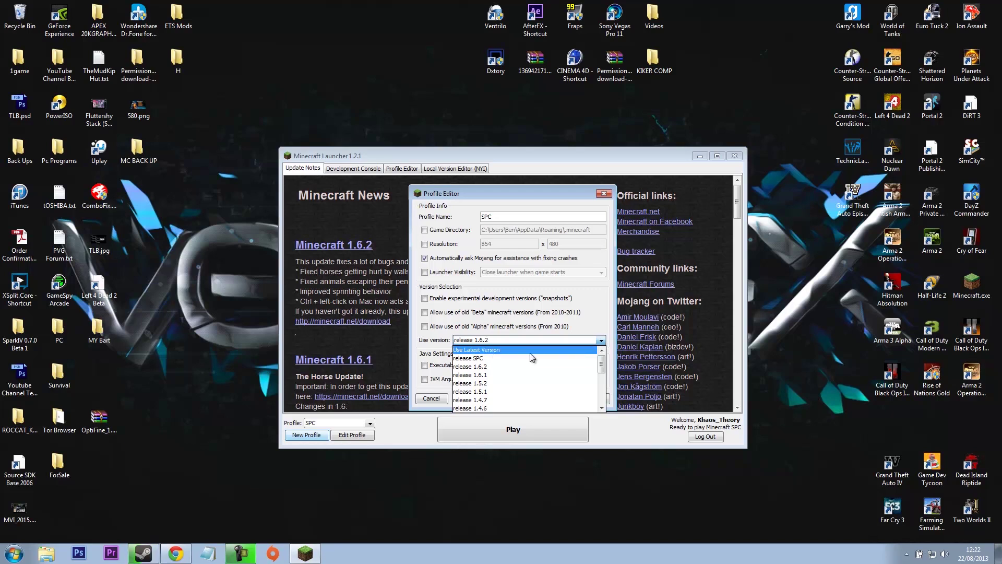
click(473, 360)
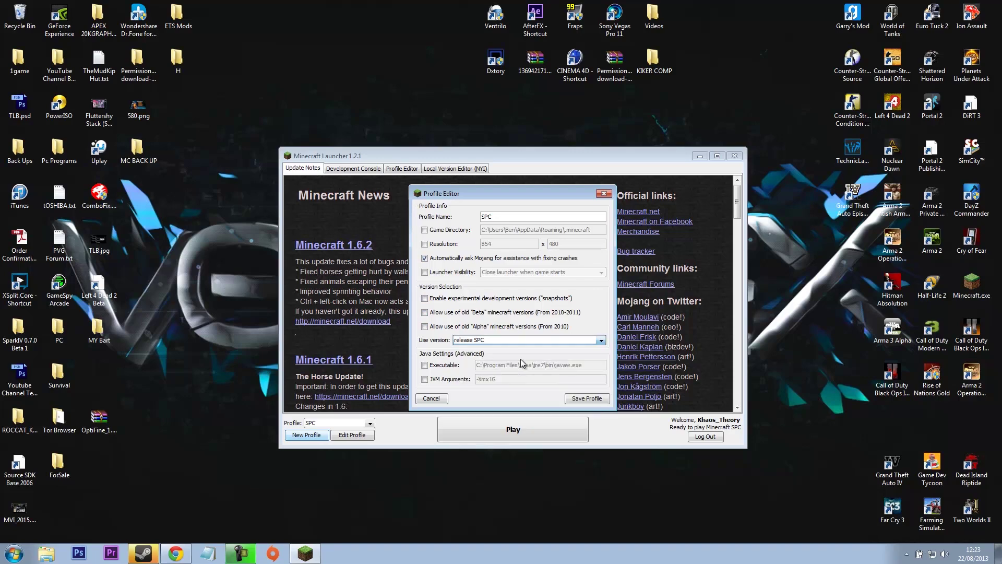
click(604, 193)
click(369, 423)
click(403, 430)
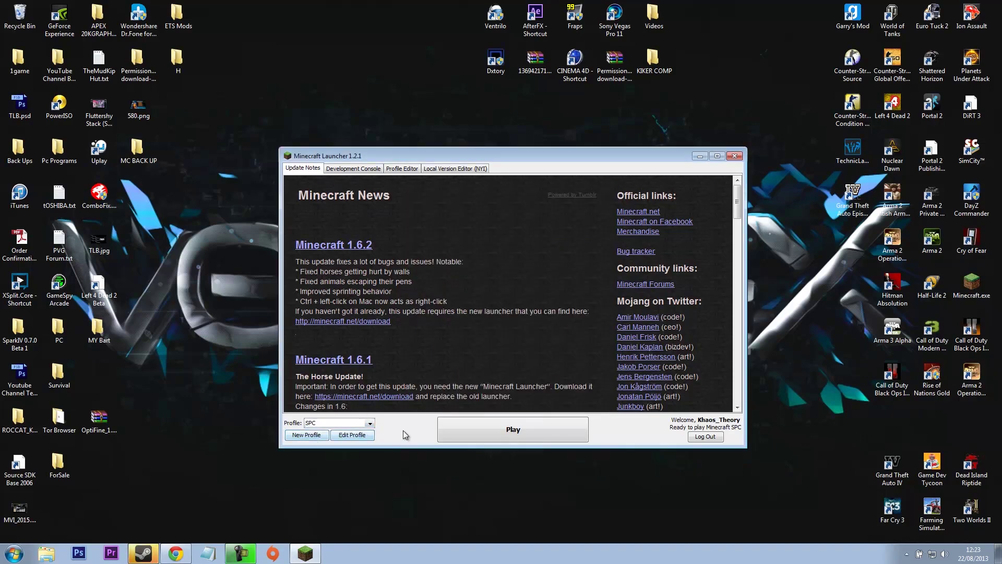
click(502, 428)
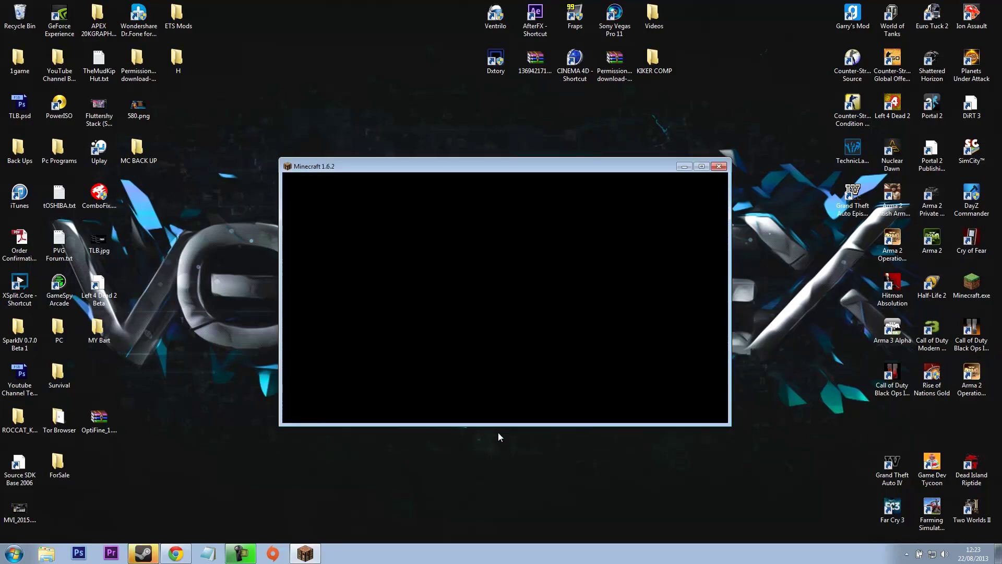
Step: Load the Mod Test world from Singleplayer, then open and close the inventory with E
click(506, 292)
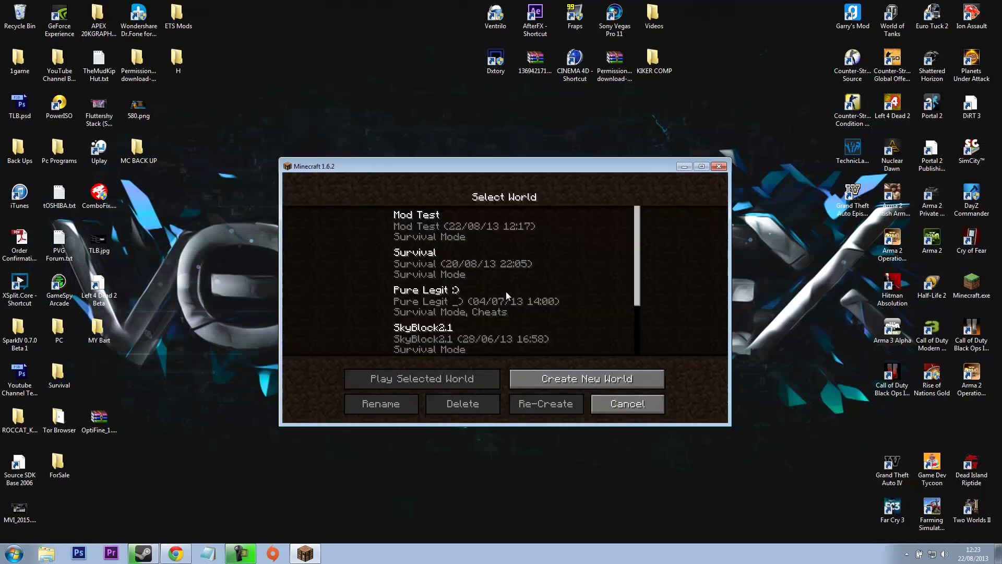
double_click(444, 241)
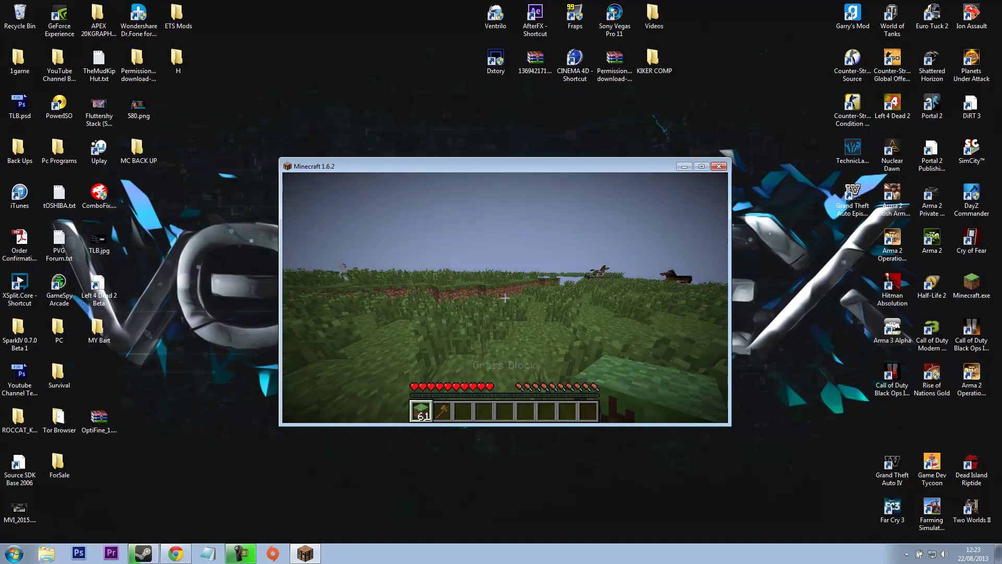
key(e)
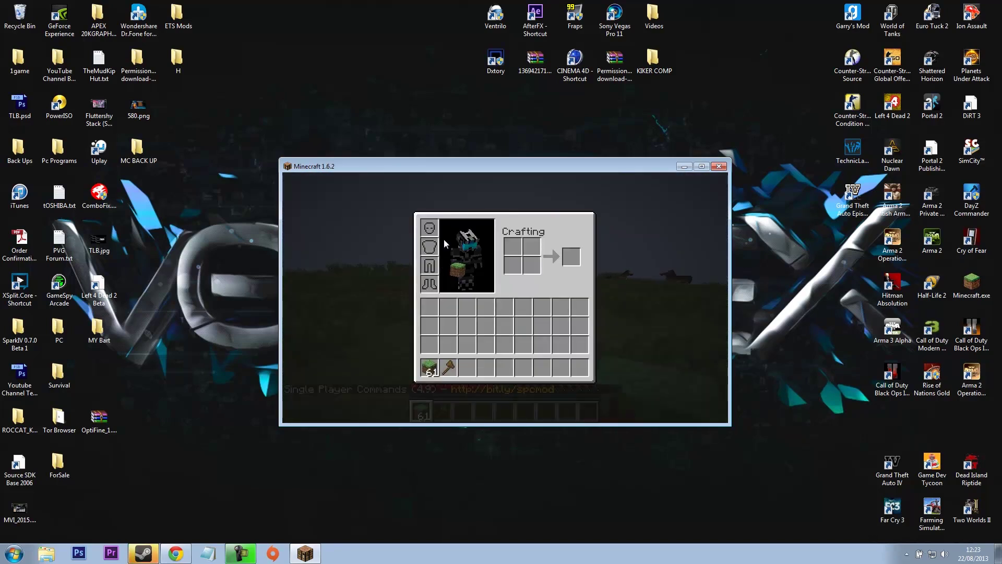
key(e)
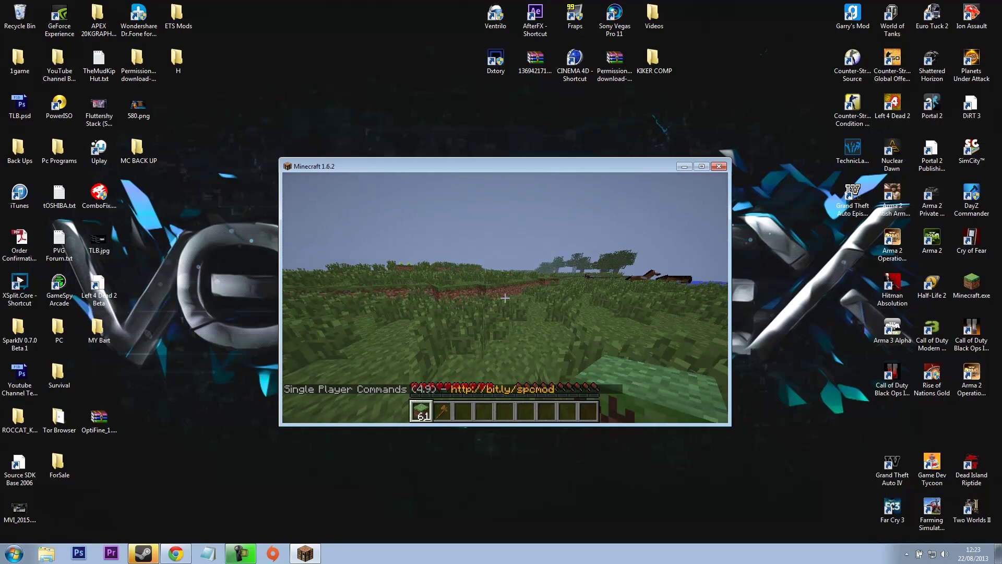
Step: Run /help and //wand in chat to list commands and get the WorldEdit wand axe
text(t)
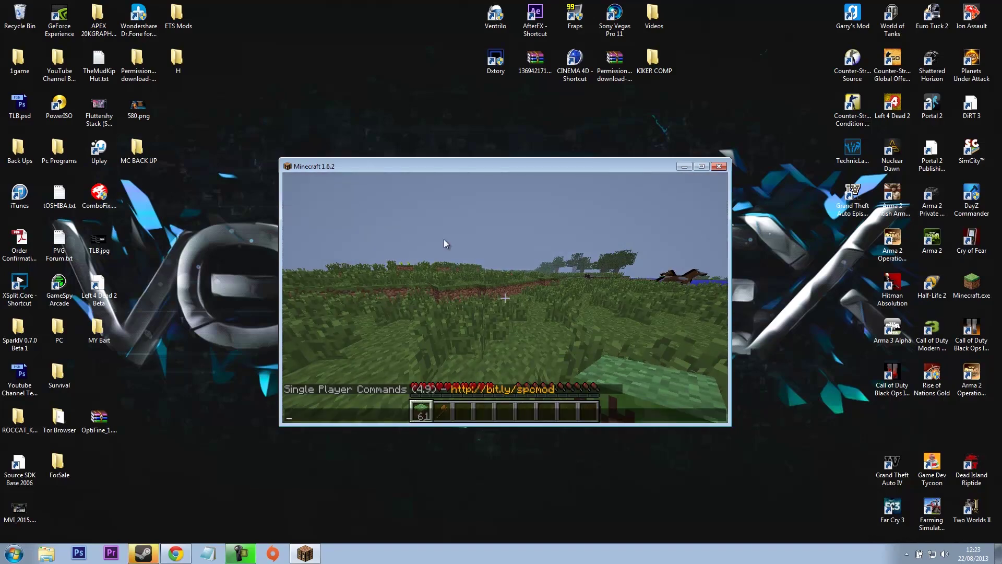
text(/help)
key(Return)
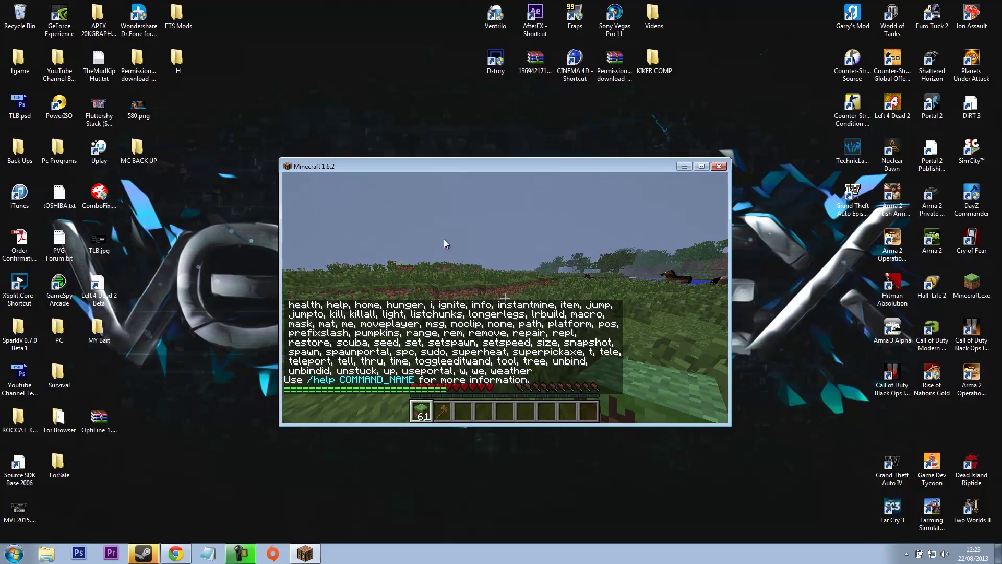
key(slash)
text(//wand)
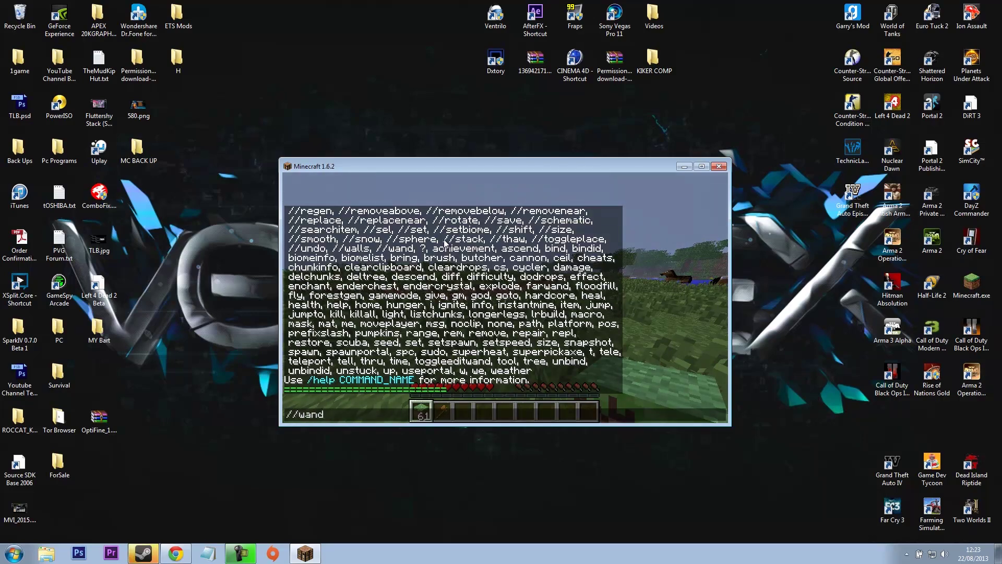
key(Return)
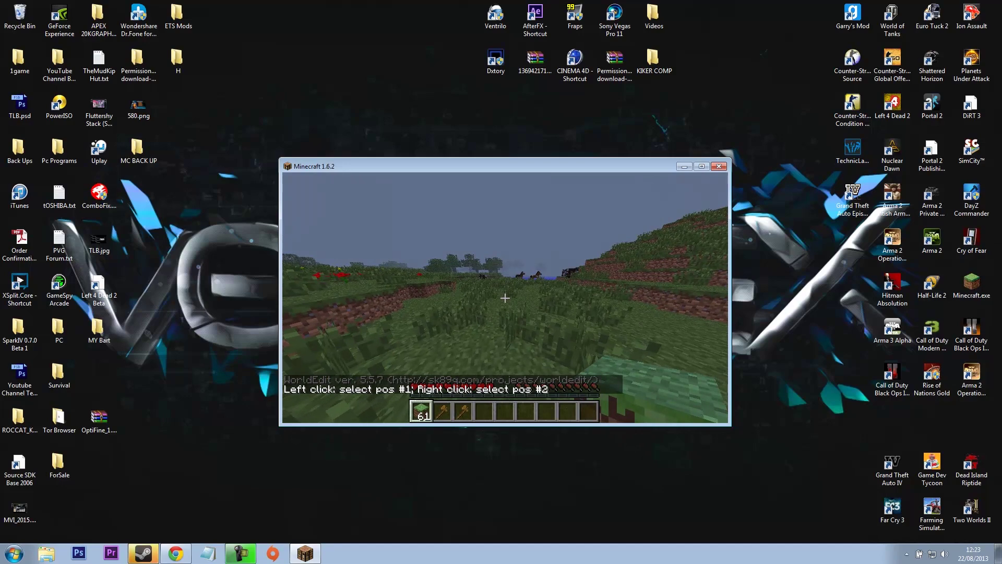
key(w)
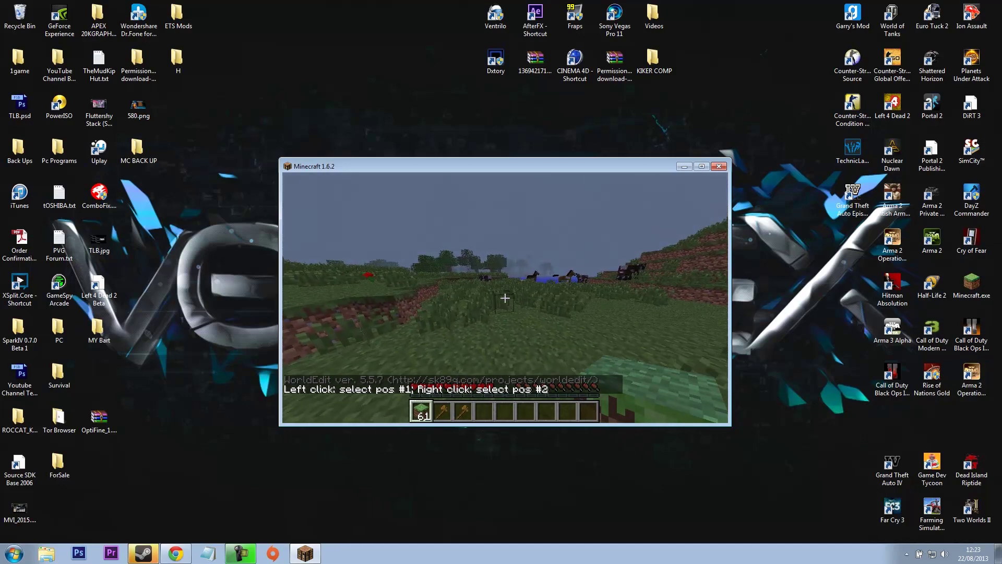
key(w)
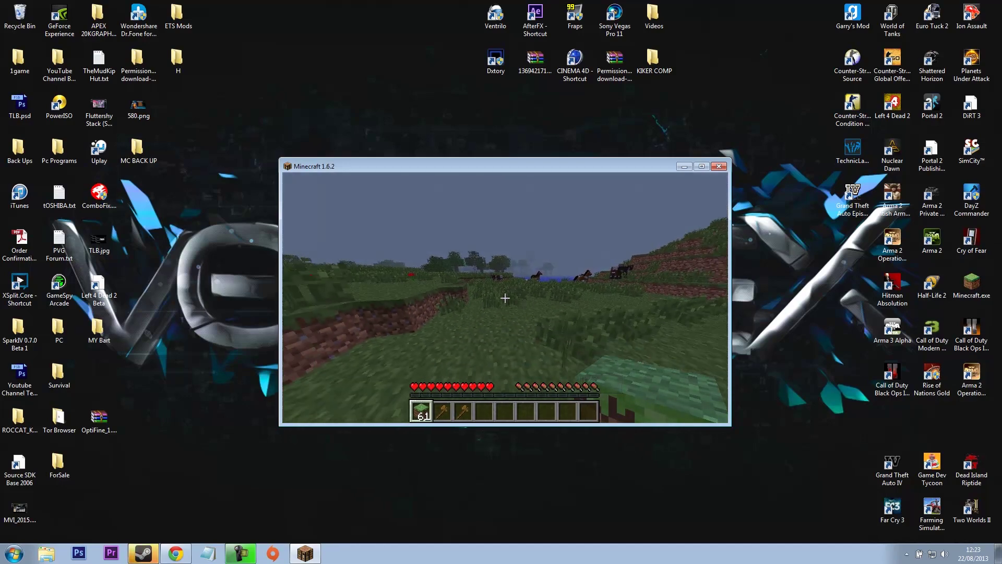